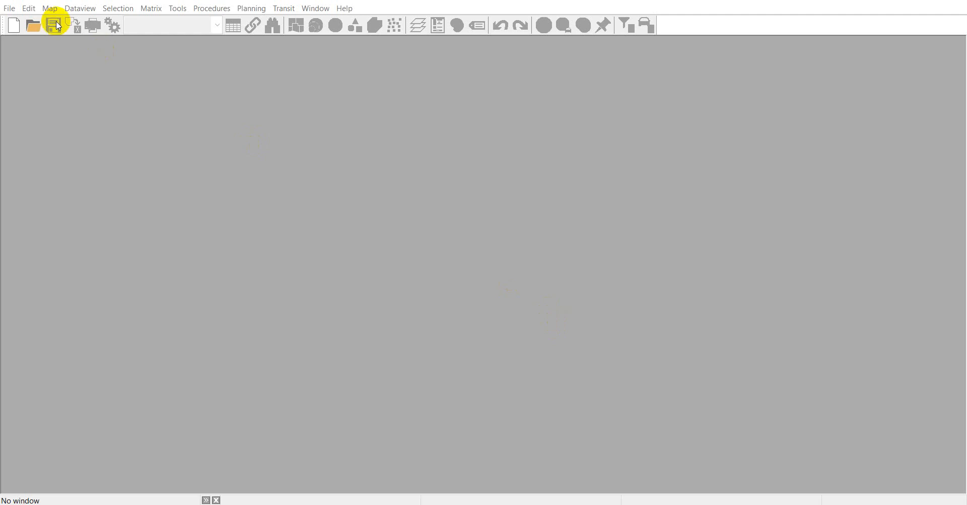
Step: Open the Transit Assignment.WRK workspace from the TransCAD 8.0 Tutorial folder
click(9, 8)
click(24, 39)
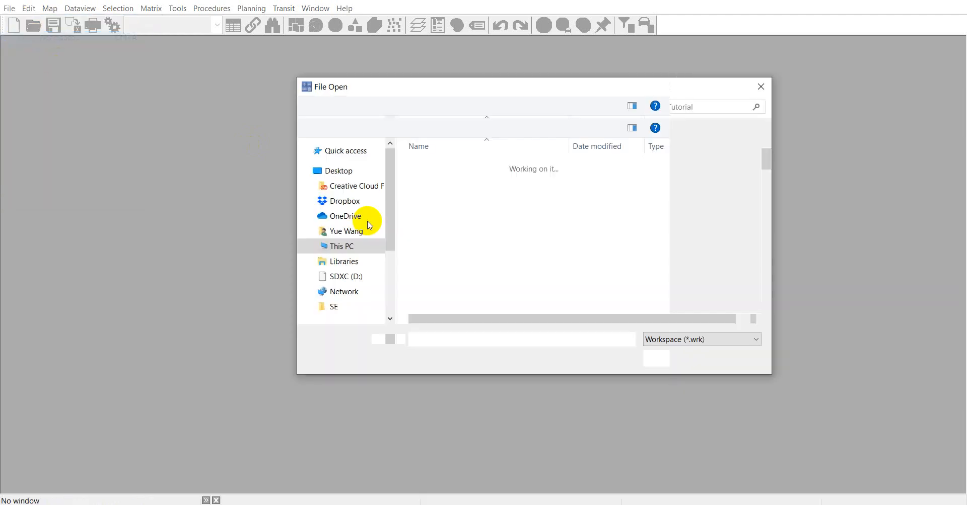
click(478, 264)
key(t)
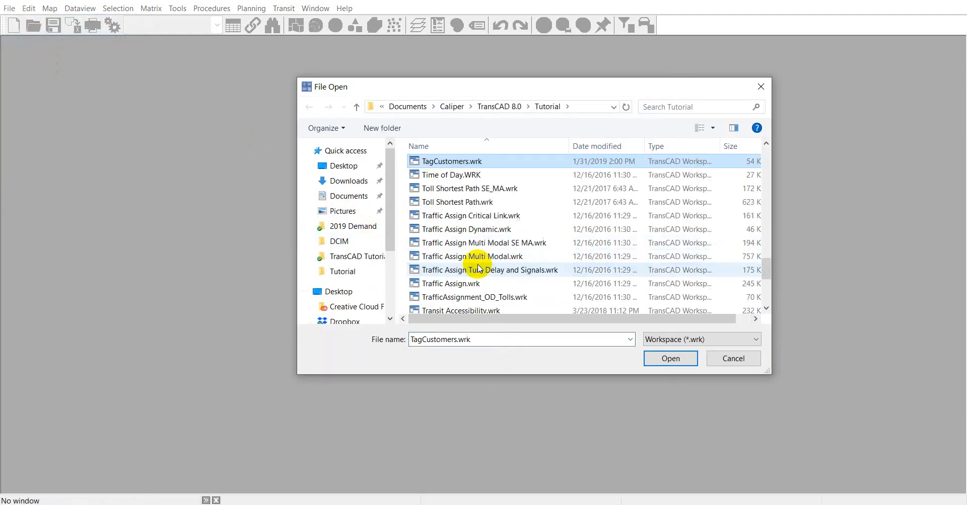
scroll(507, 280, down, 2)
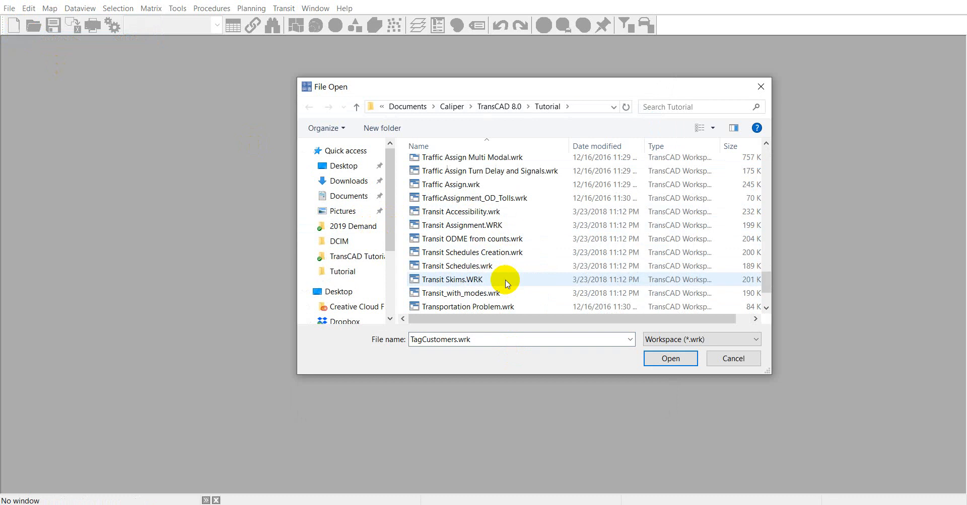
click(506, 225)
click(655, 359)
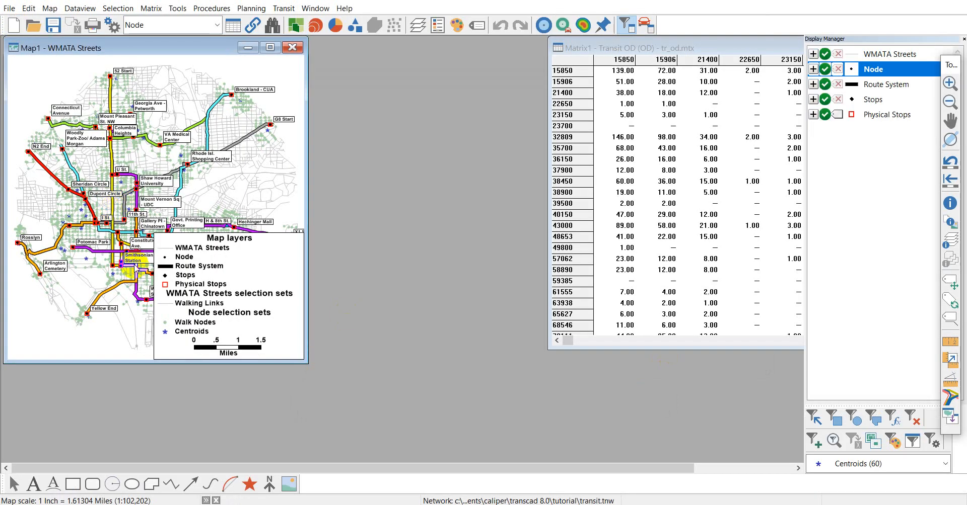
Step: Enlarge the WMATA Streets map and the Transit OD matrix windows and arrange them side by side
drag(304, 361, 429, 442)
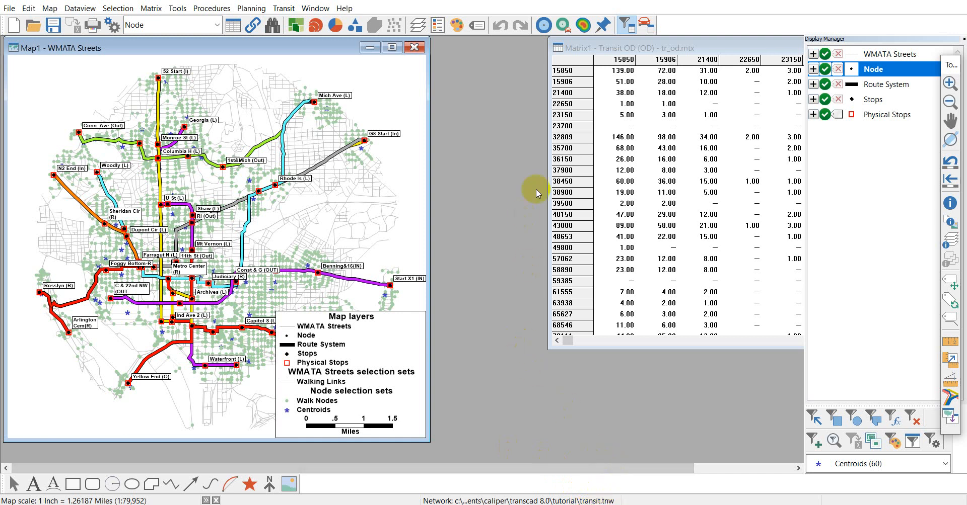
drag(670, 48, 501, 77)
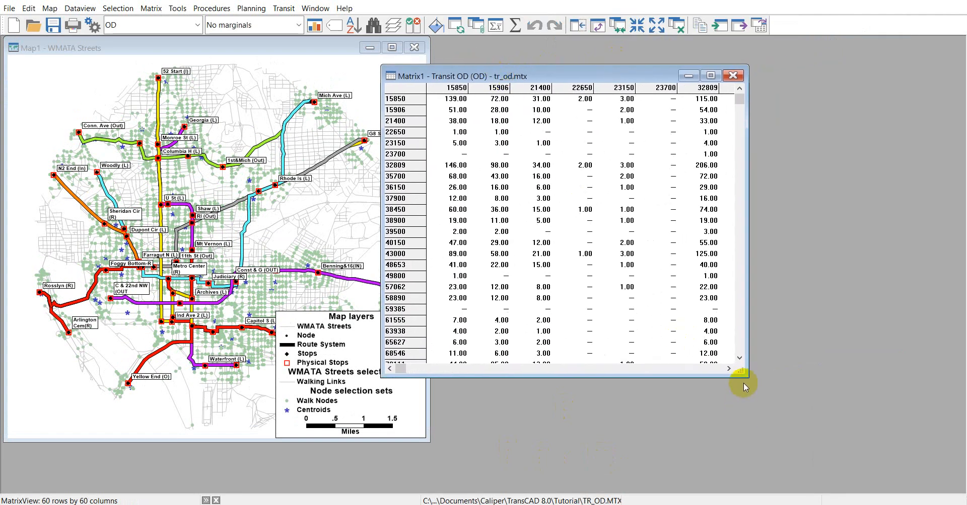
drag(748, 376, 892, 443)
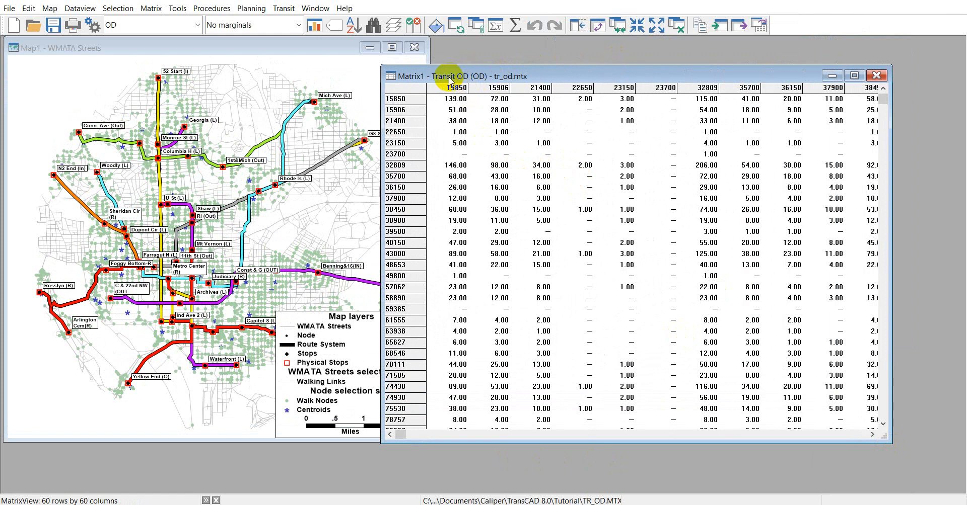
drag(449, 81, 497, 78)
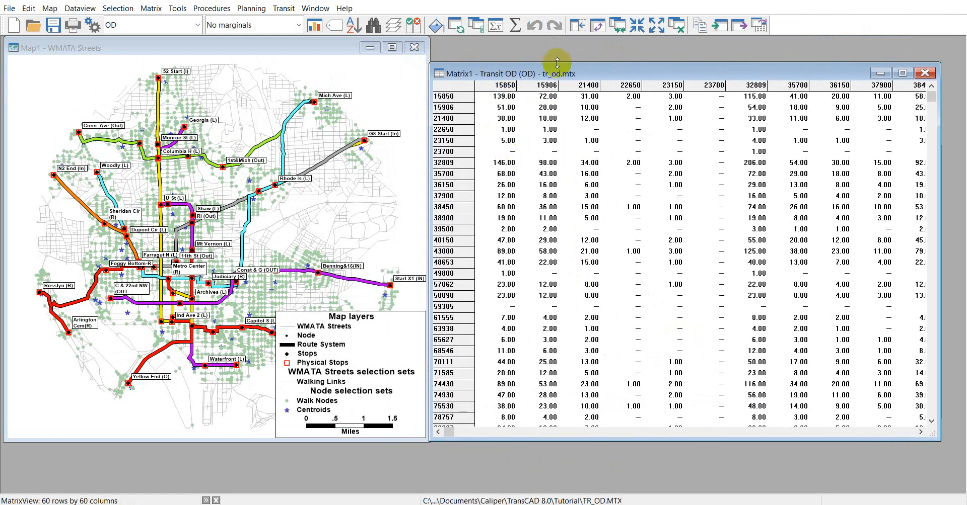
drag(558, 75, 580, 68)
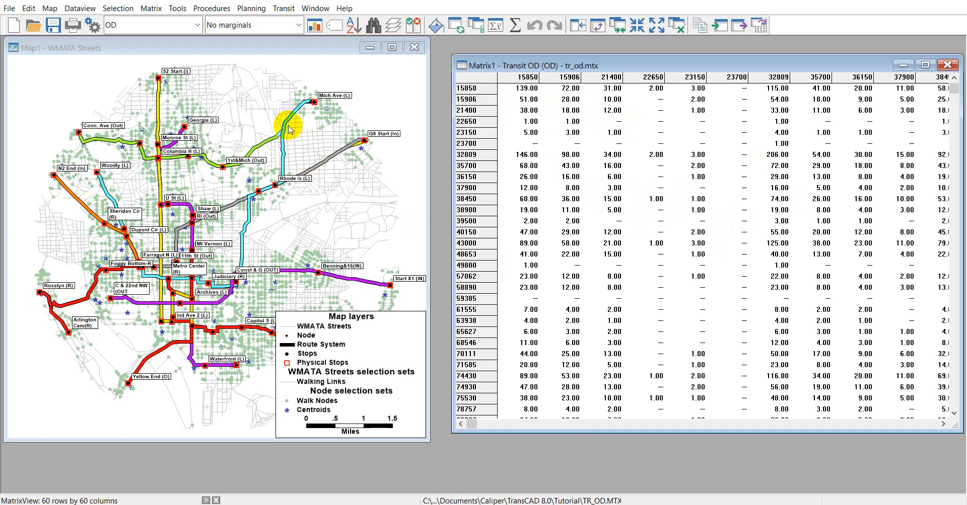
Step: Set up a Pathfinder transit assignment from the WMATA Streets map with the Transit OD matrix, accepting the existing option settings
click(279, 10)
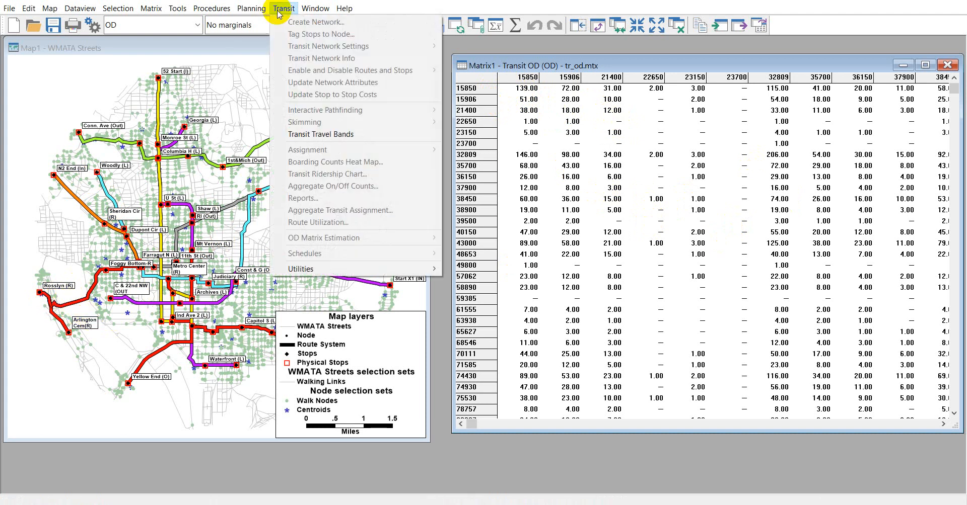
click(213, 48)
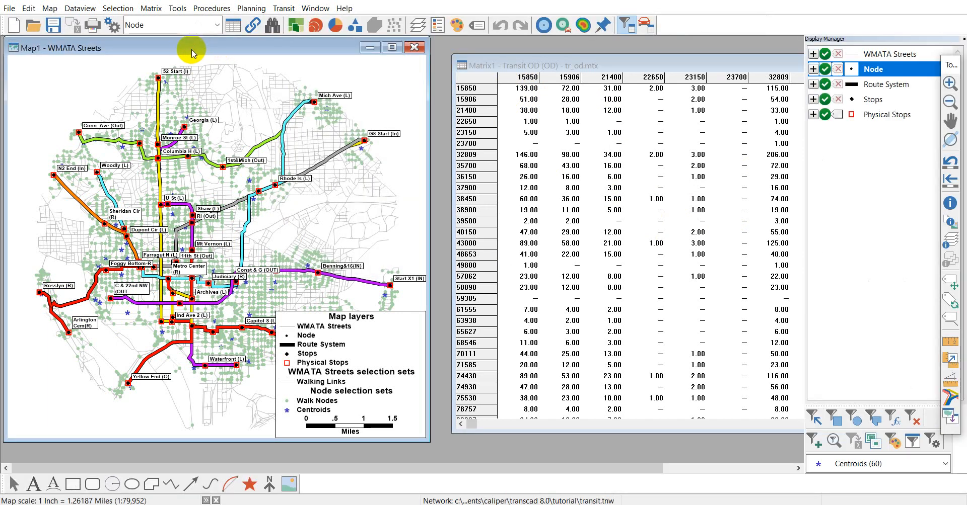
click(276, 9)
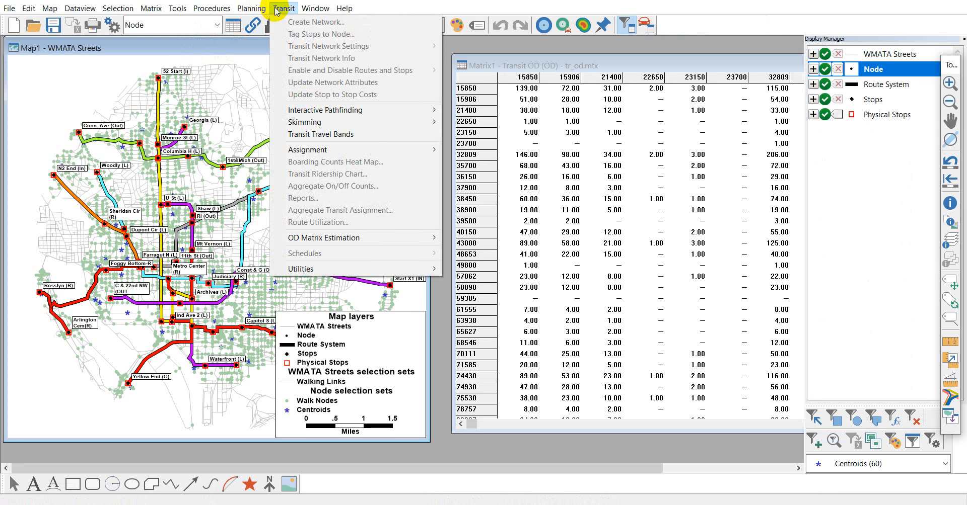
mouse_move(322, 150)
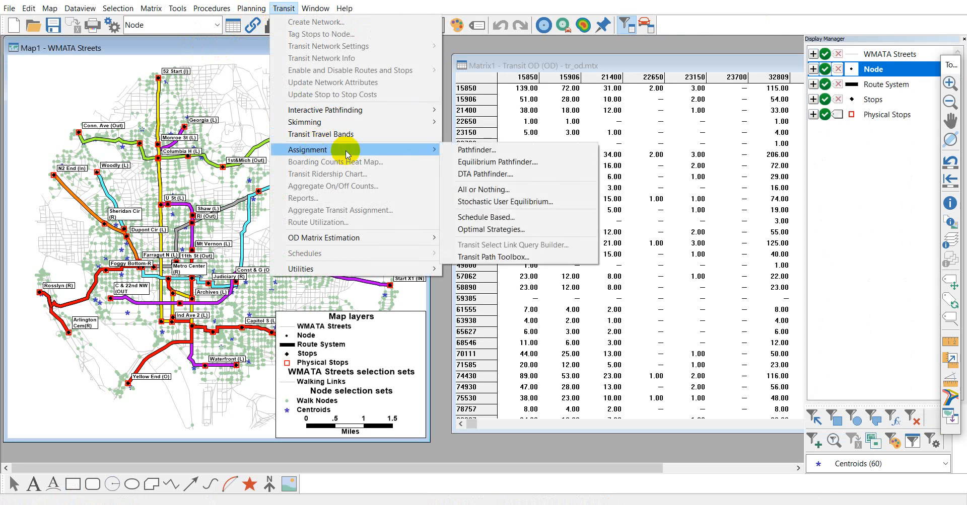
click(456, 151)
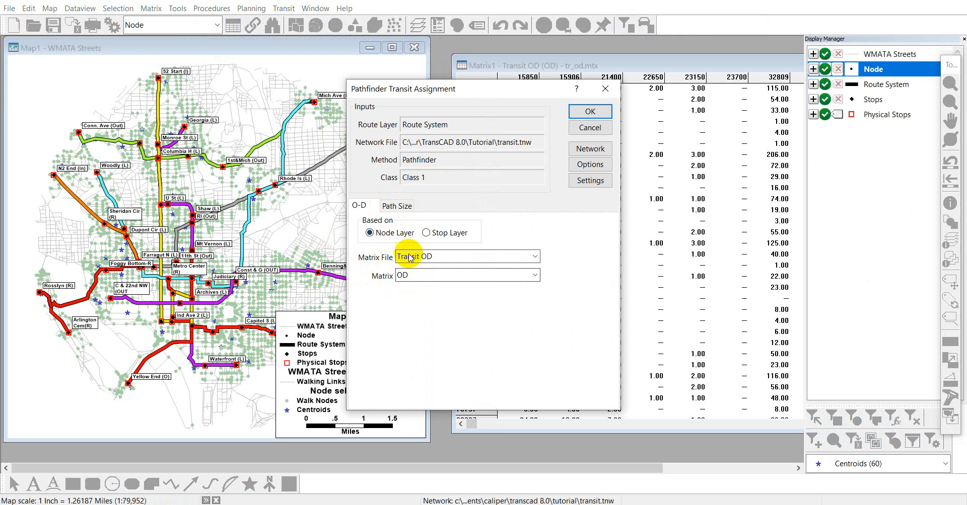
click(587, 174)
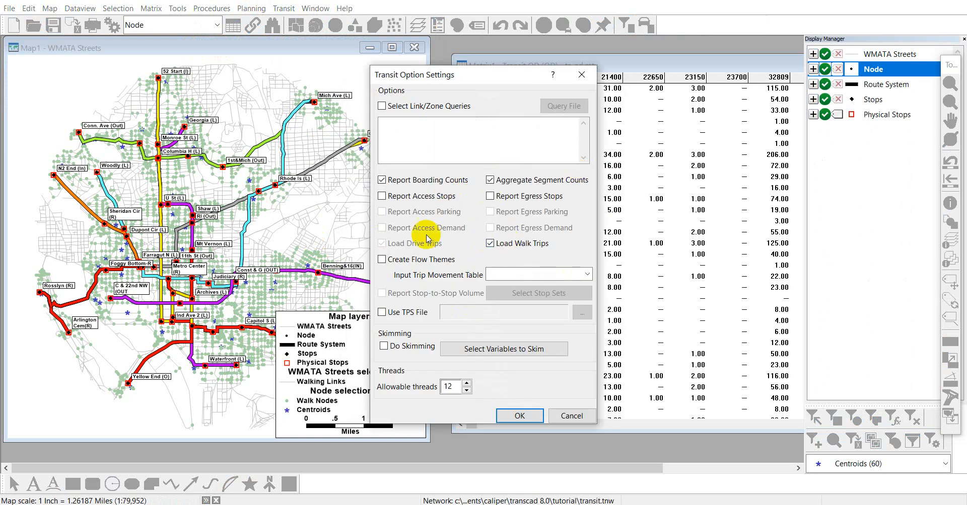
click(526, 417)
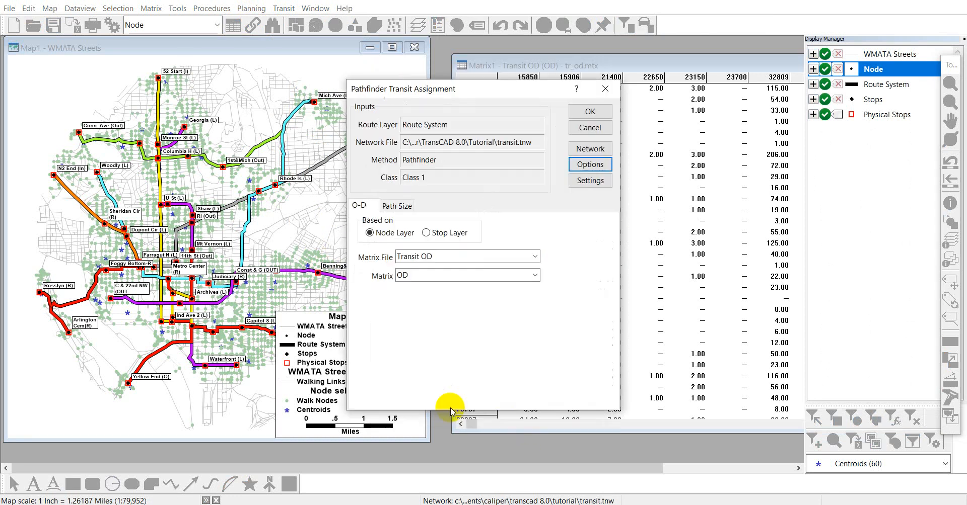
Step: Run the assignment with the default output file names, overwriting the existing files, and dismiss the results summary
click(601, 115)
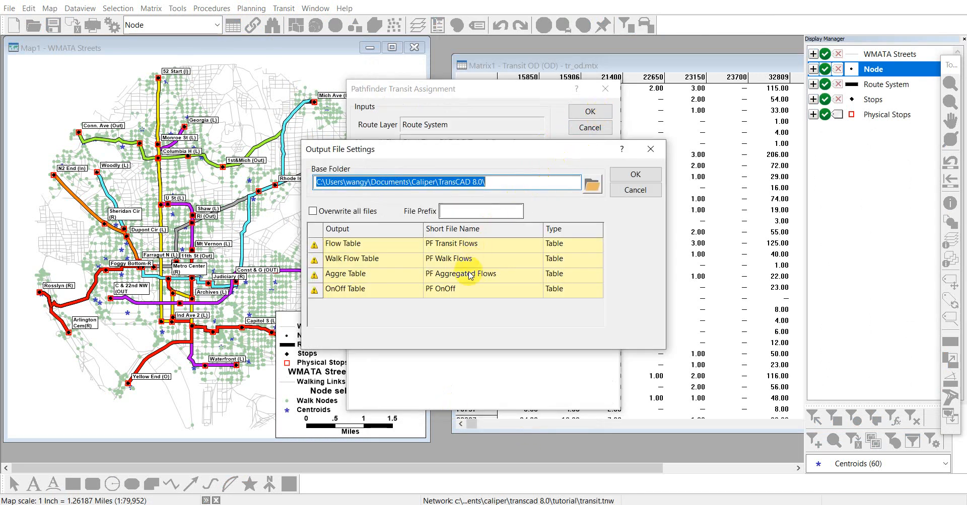
click(634, 175)
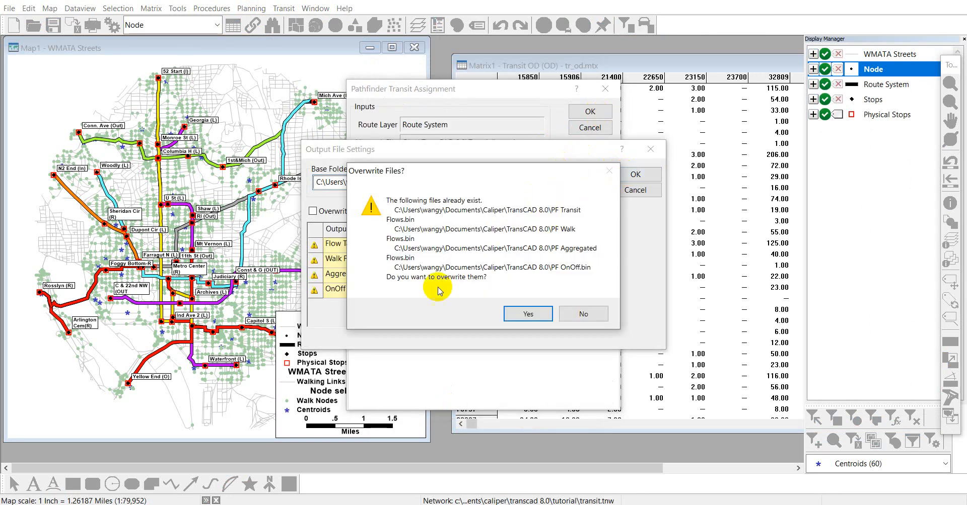
click(514, 314)
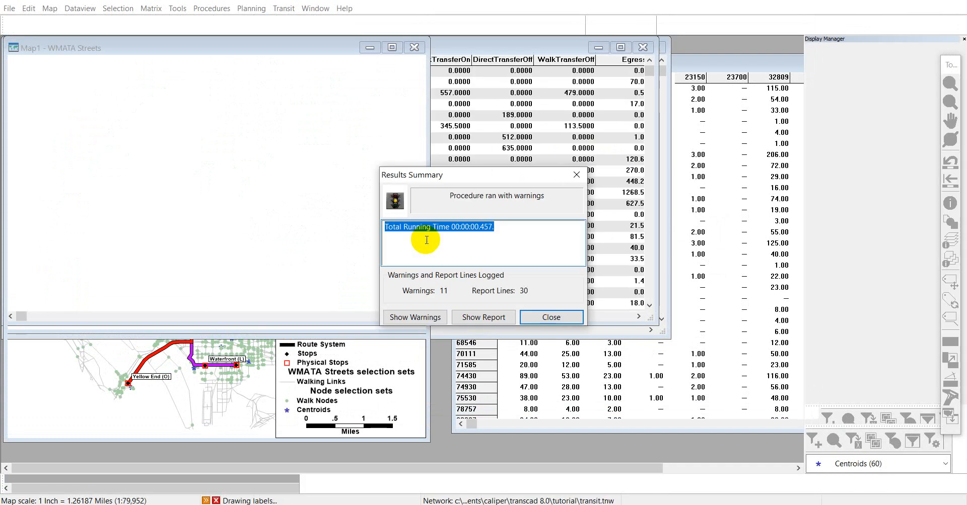
click(542, 317)
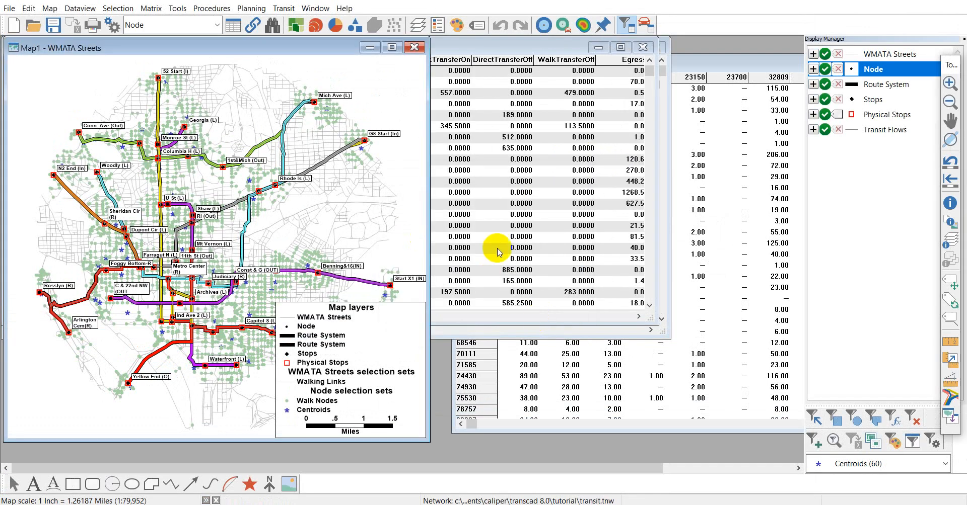
Step: Bring the WMATA Streets+Flow Aggregations dataview to the front, then reposition and enlarge its window
click(313, 9)
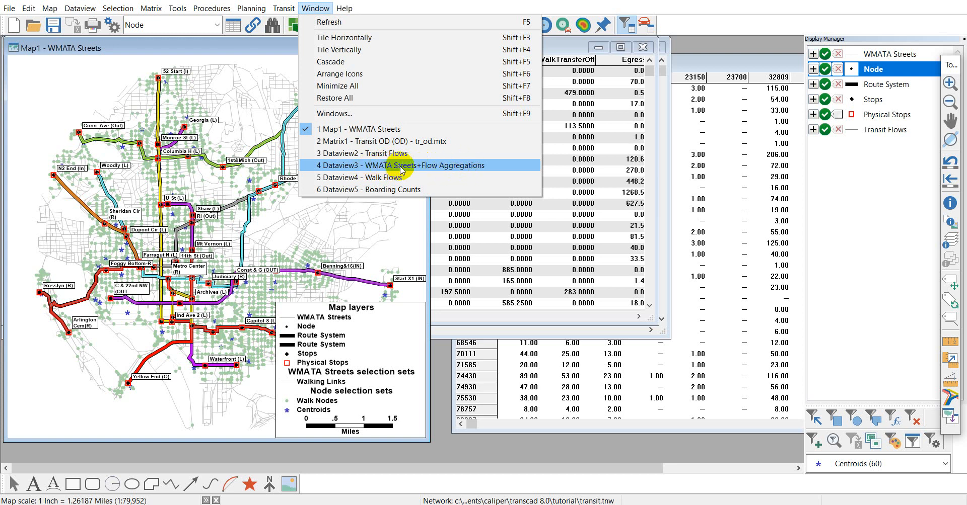
click(416, 169)
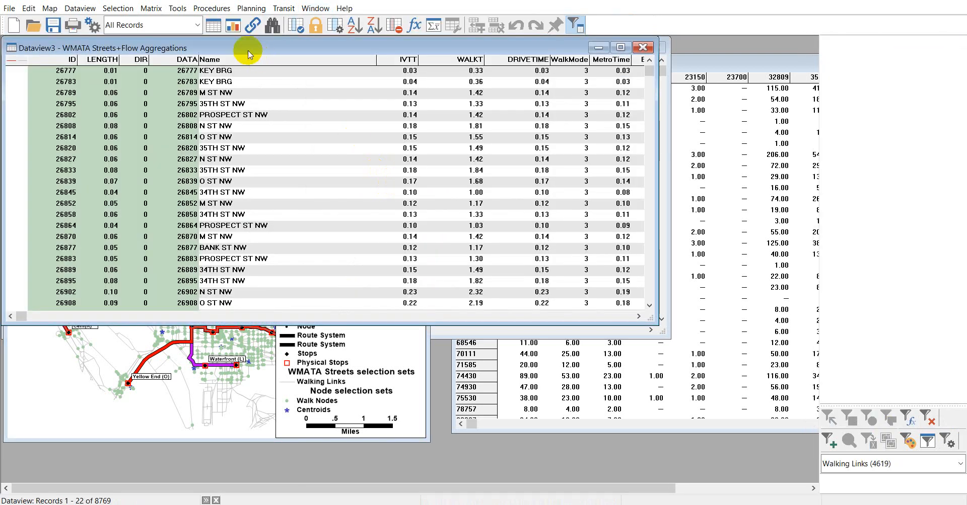
drag(247, 49, 288, 76)
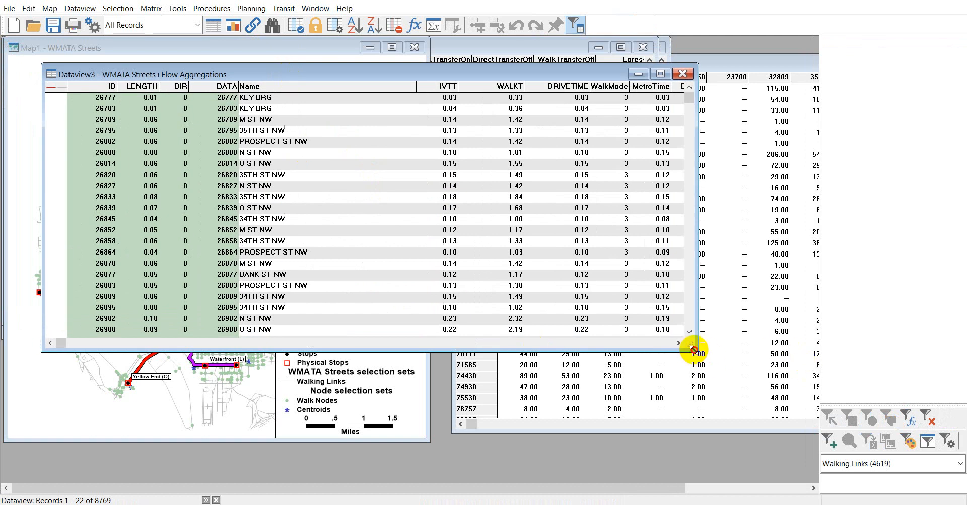
drag(694, 351, 811, 431)
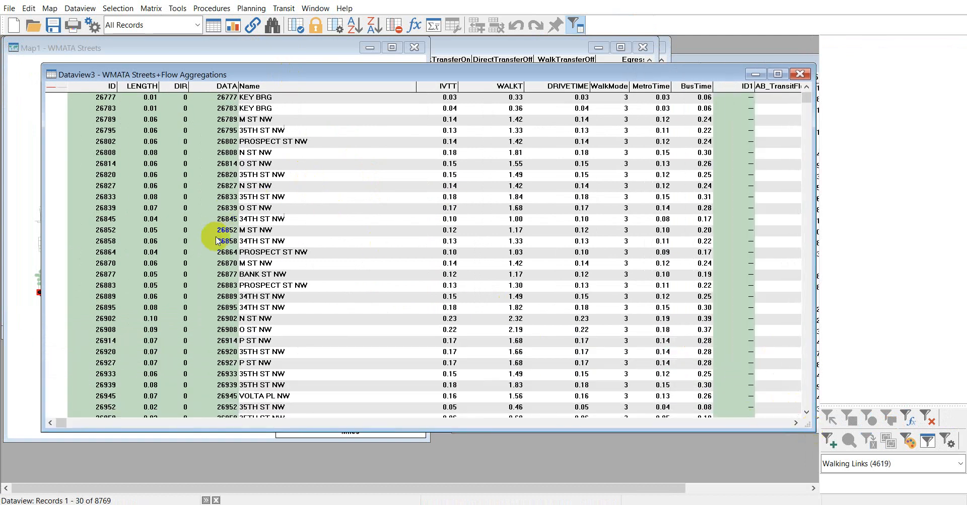
Step: Examine the transit, non-transit and walk flow columns of the aggregated table and find the first links with assigned flows
click(769, 424)
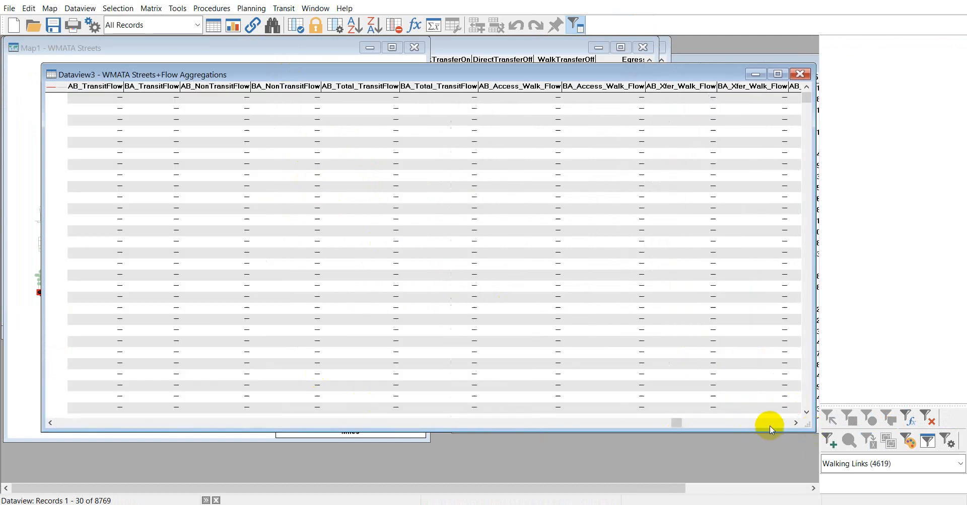
click(762, 425)
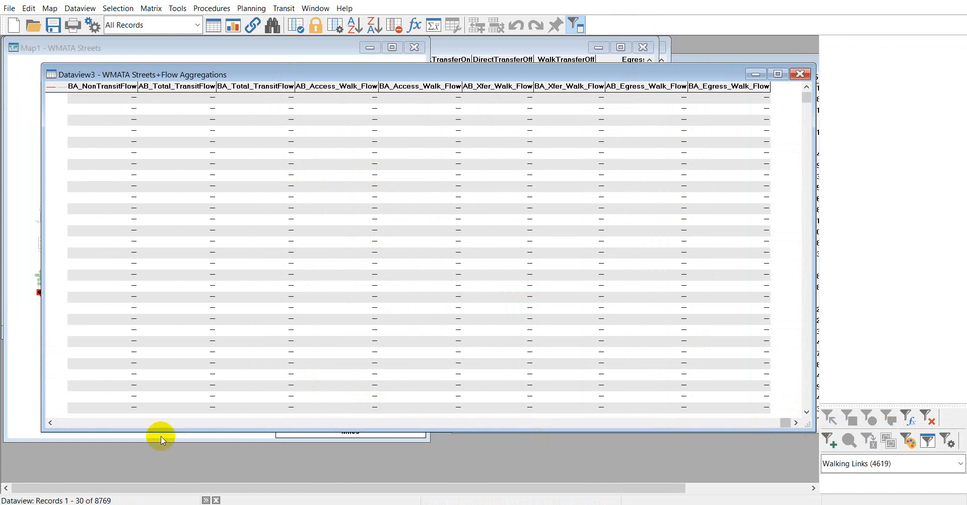
click(50, 425)
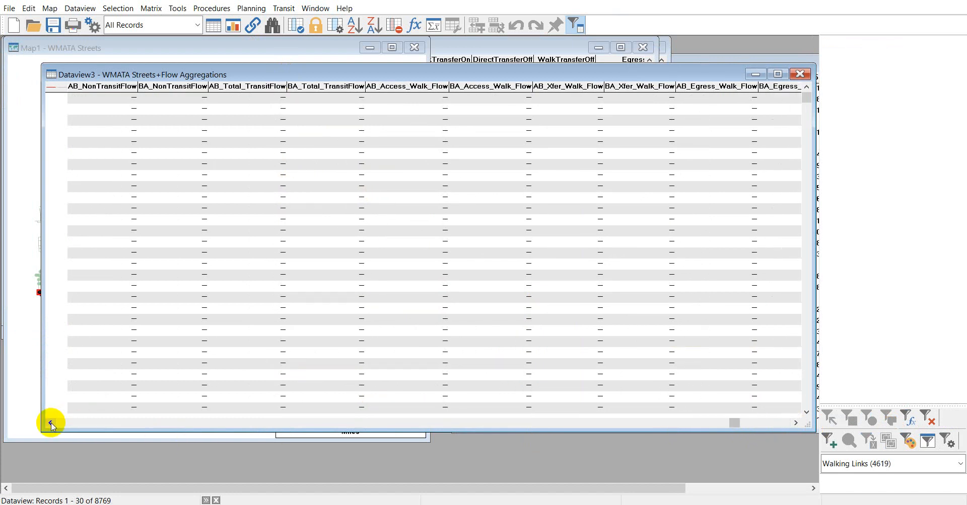
click(51, 424)
click(51, 424)
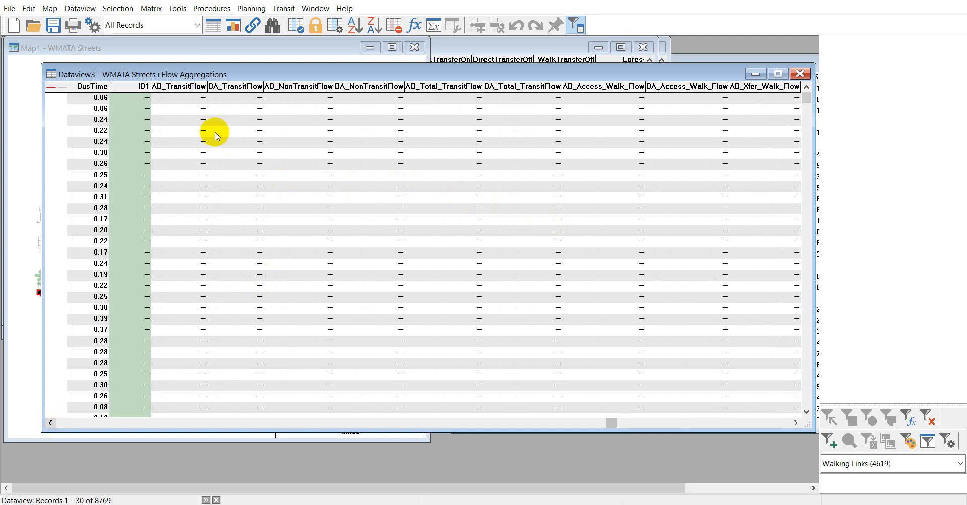
scroll(201, 138, down, 5)
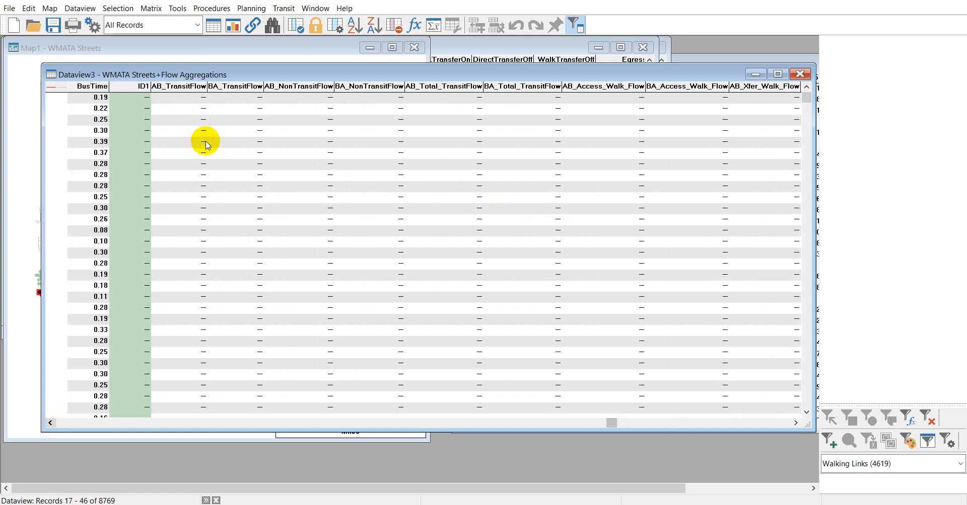
scroll(205, 143, down, 8)
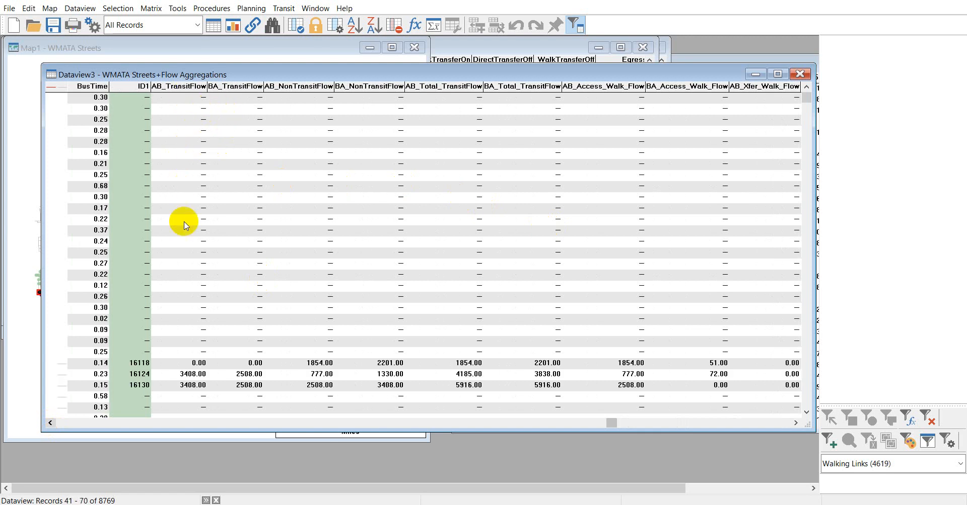
scroll(184, 229, down, 3)
click(200, 275)
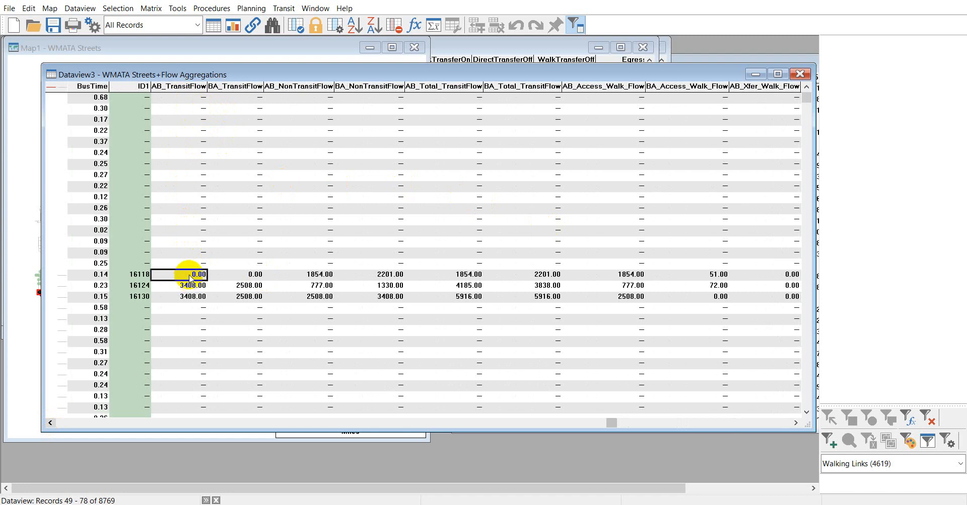
Step: Zoom the map to the link with ID1 16118 and move the flow table aside to reveal the link
drag(277, 73, 469, 71)
right_click(337, 273)
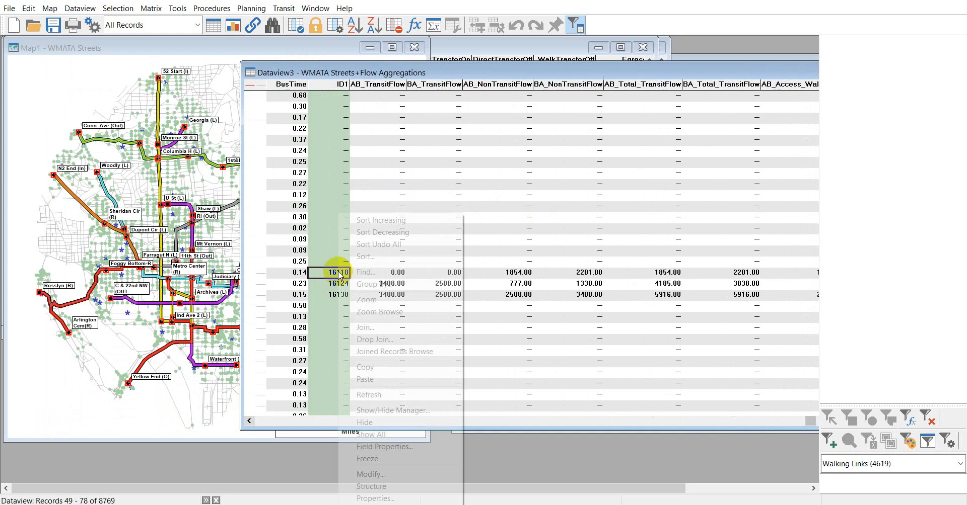
click(364, 300)
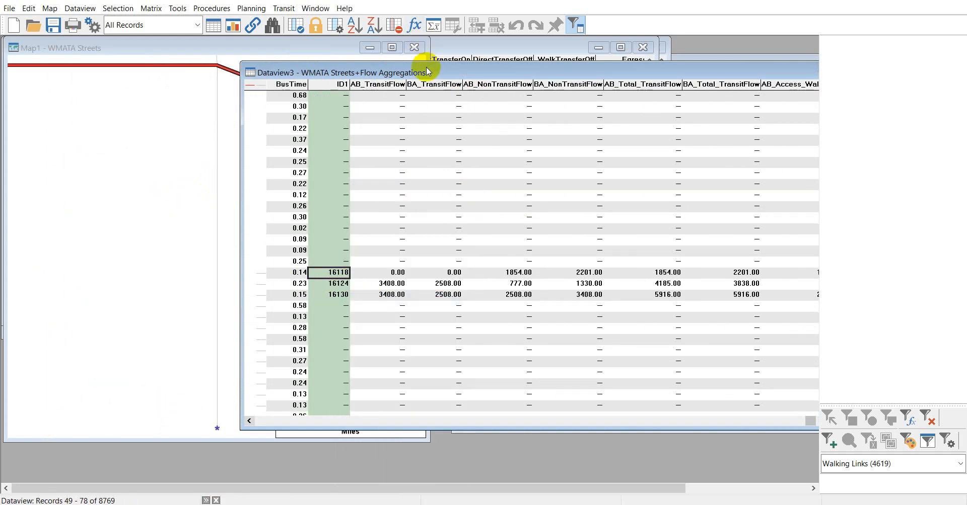
drag(428, 69, 521, 70)
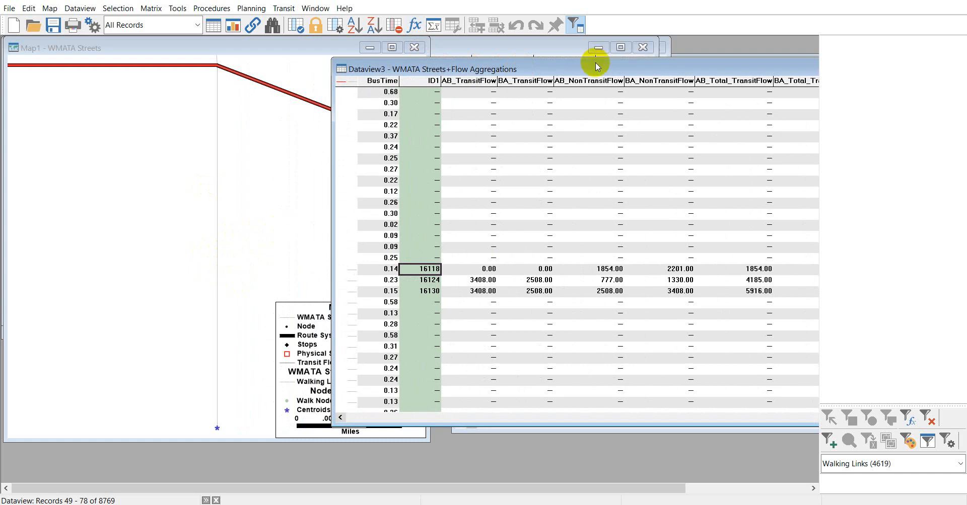
drag(628, 69, 615, 68)
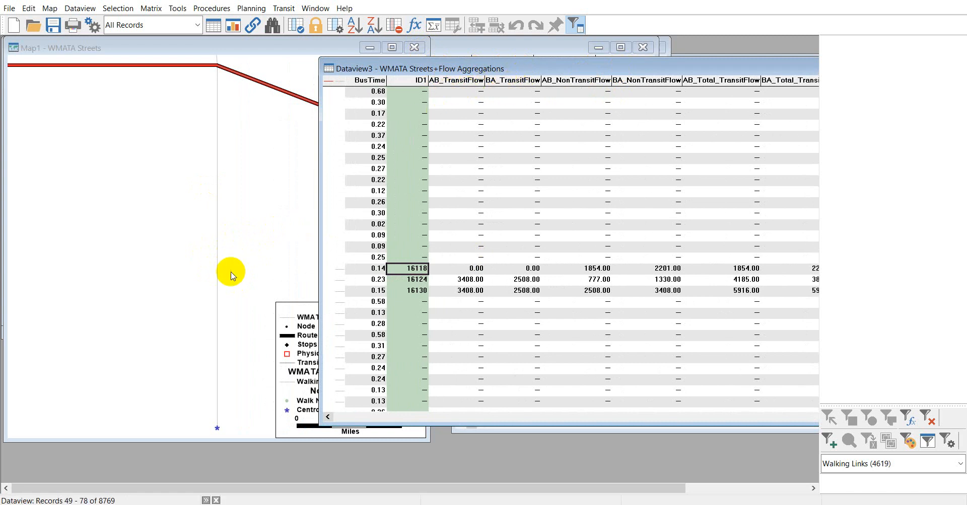
Step: Examine the AB and BA transit and non-transit flows of link 16118 in the table against its position on the map
drag(470, 269, 502, 270)
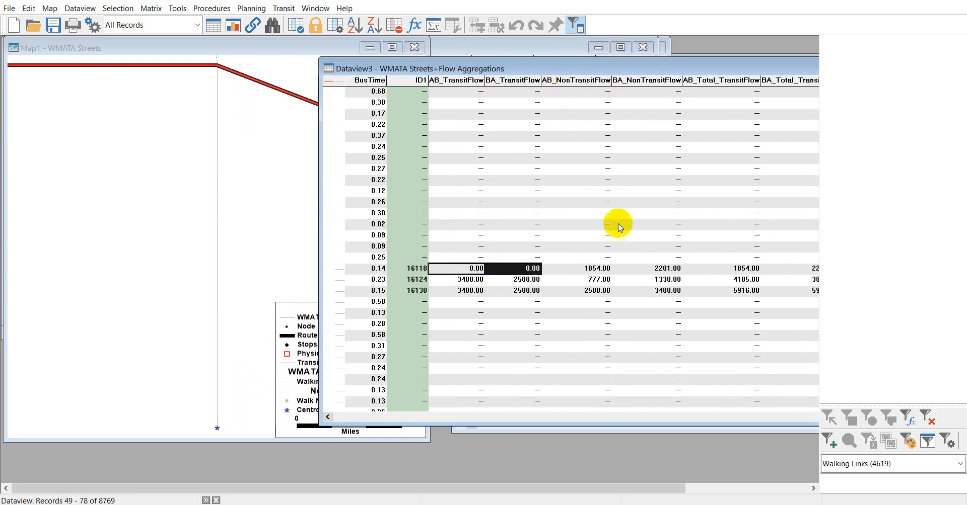
click(587, 268)
click(644, 271)
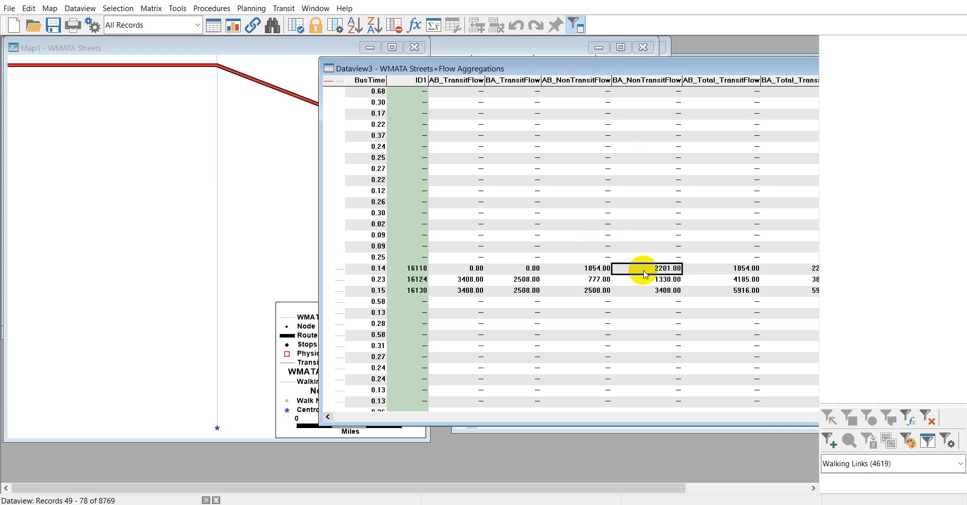
click(594, 268)
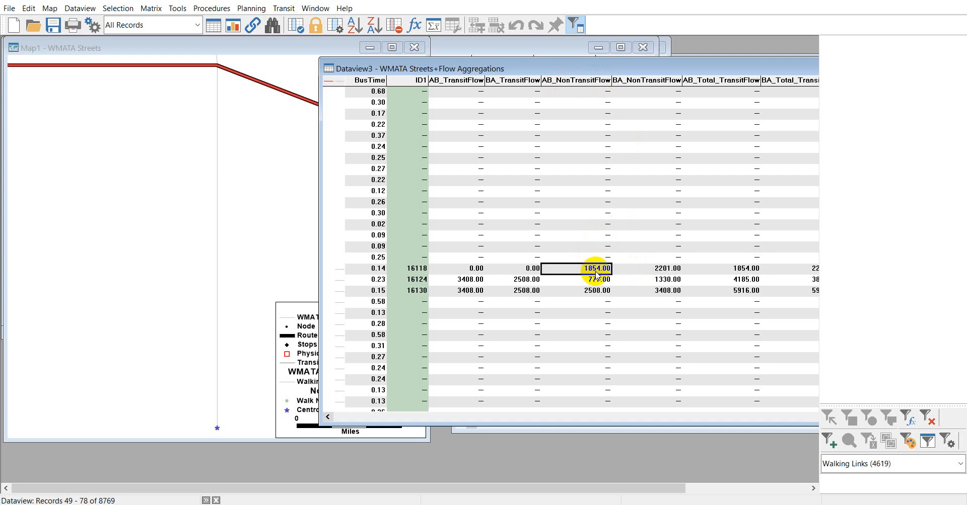
click(215, 301)
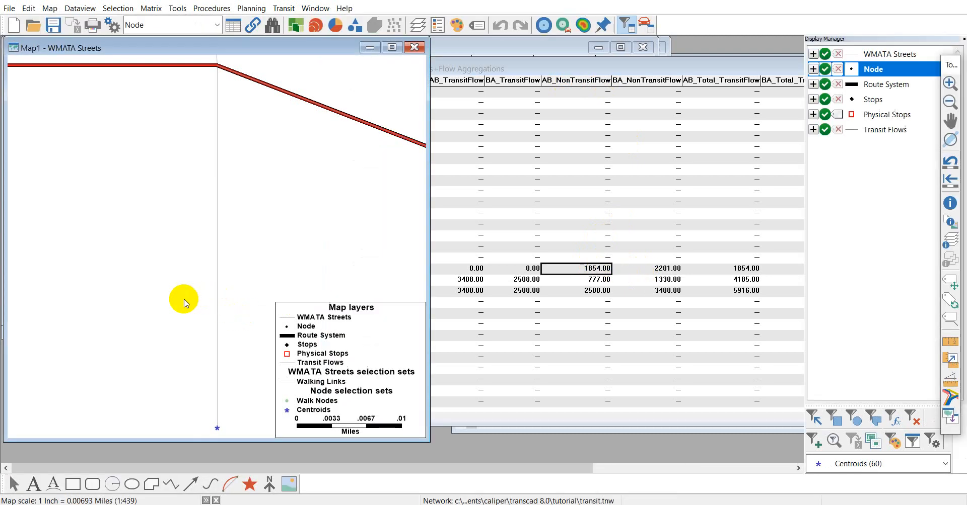
click(525, 193)
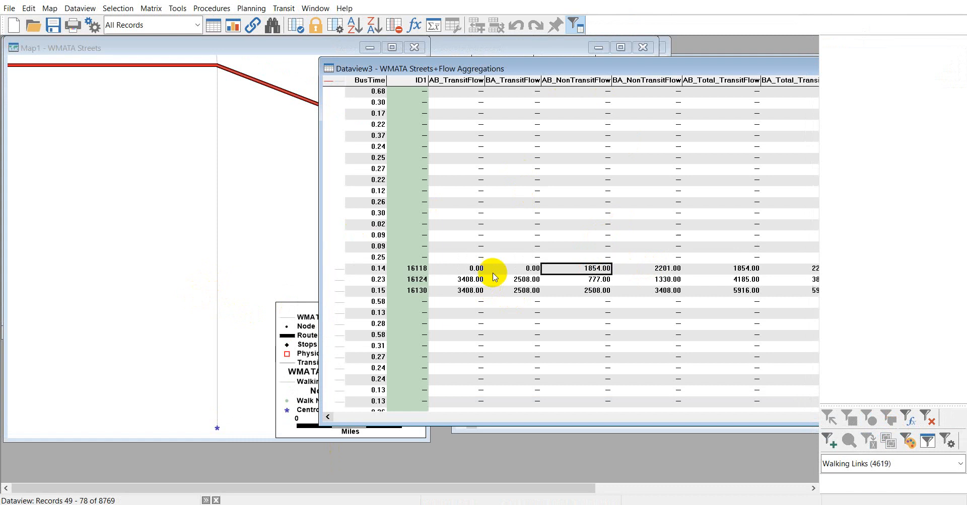
click(494, 271)
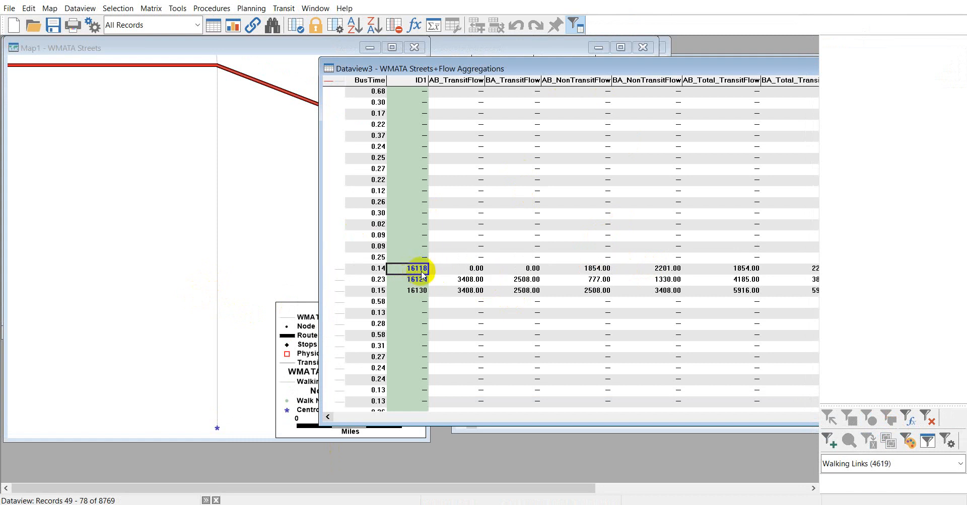
Step: Make WMATA Streets the working layer and inspect the attributes of the link joining the centroid to the rail route, then close them
click(255, 272)
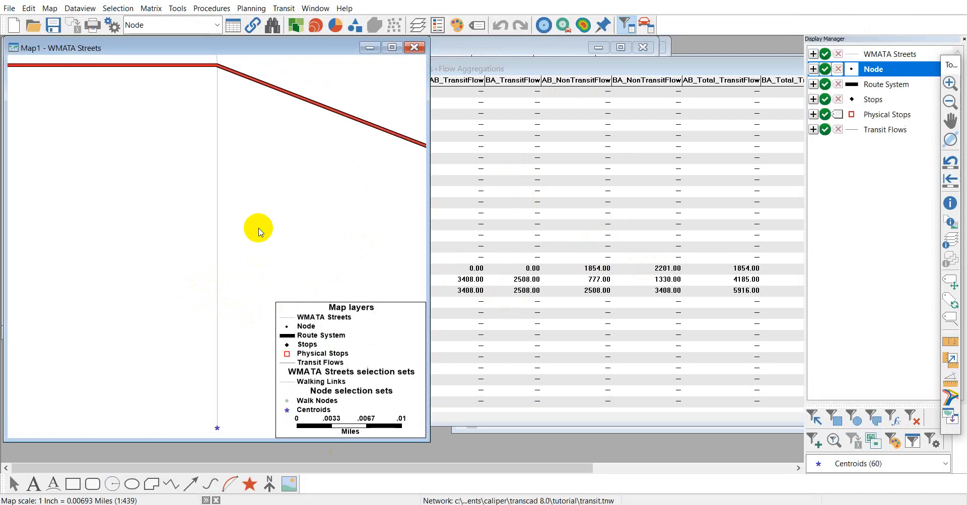
click(171, 31)
click(183, 40)
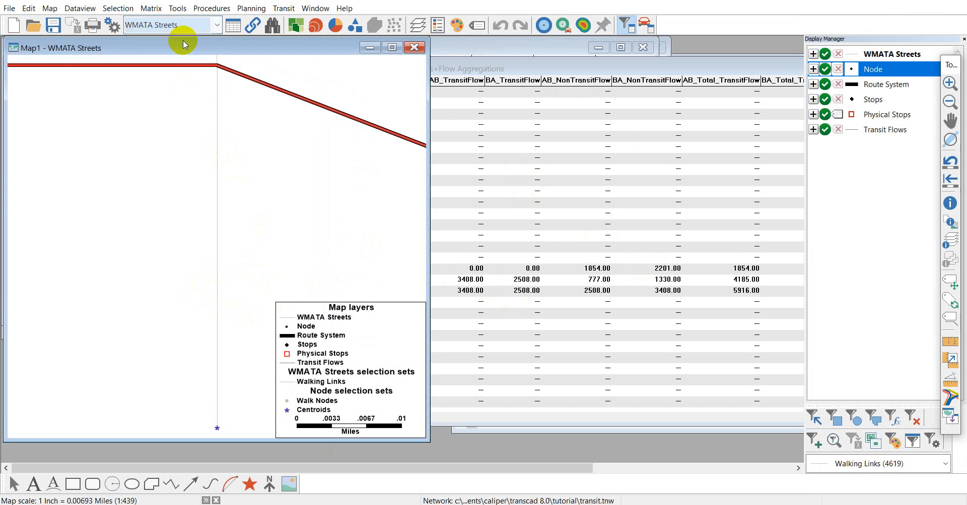
click(952, 204)
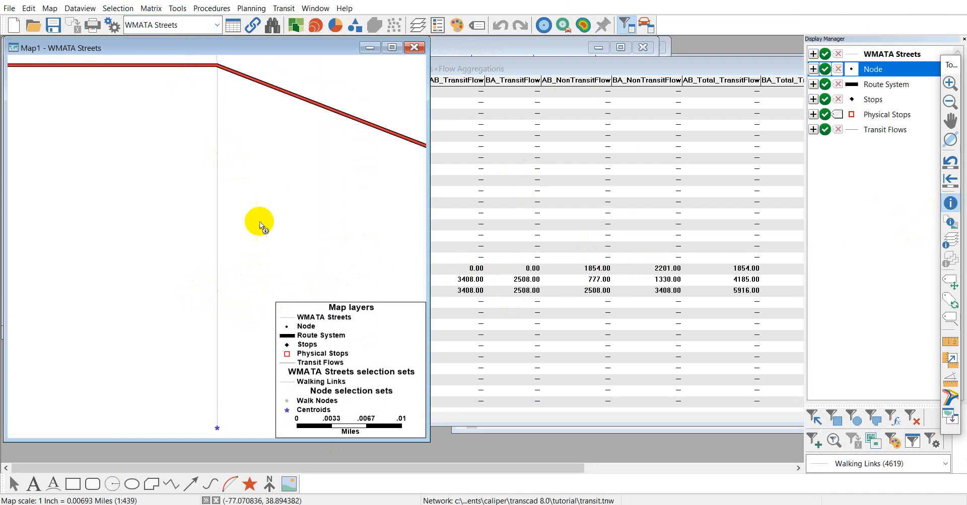
click(217, 230)
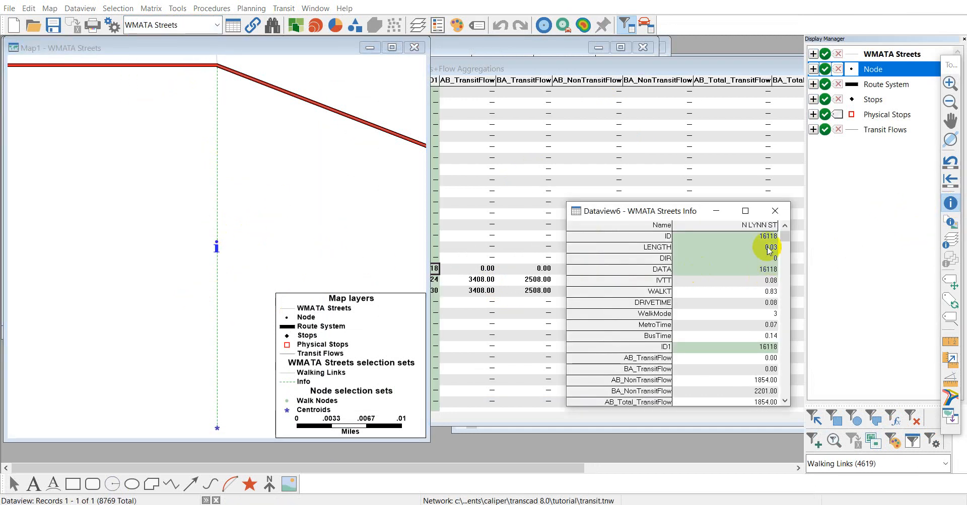
click(774, 211)
Step: View the map area around Rosslyn station and its nearby centroid, and expand the Node layer's selection sets to identify the centroid symbol
scroll(256, 209, down, 1)
scroll(255, 210, down, 4)
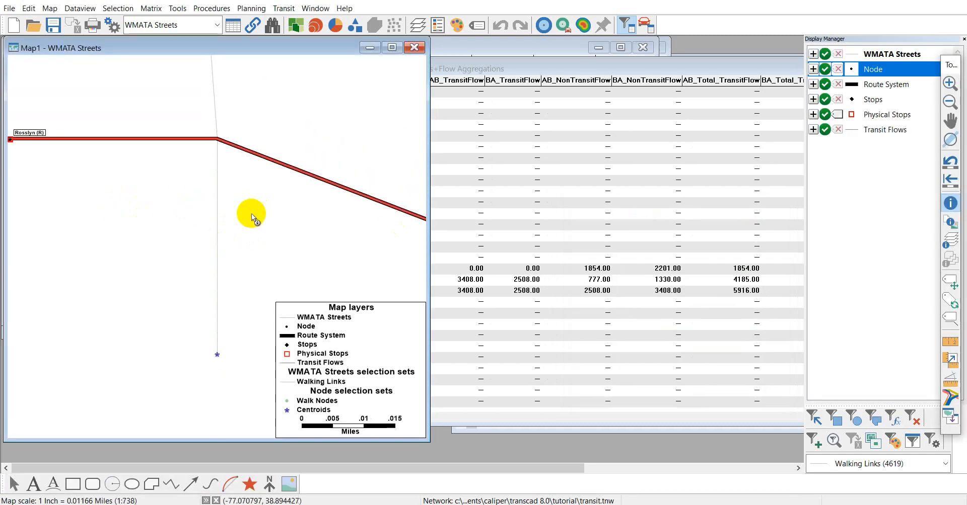
drag(208, 193, 193, 252)
scroll(193, 252, down, 1)
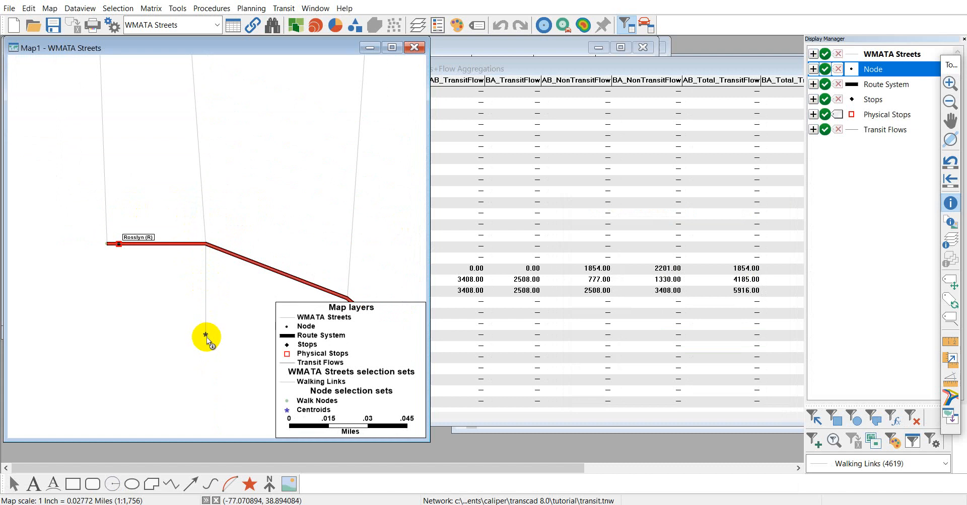
mouse_move(207, 335)
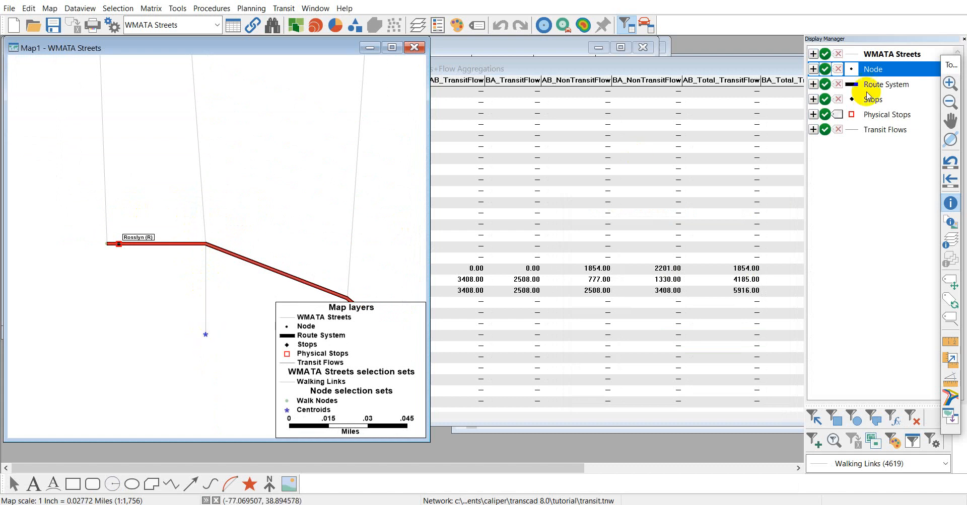
click(813, 69)
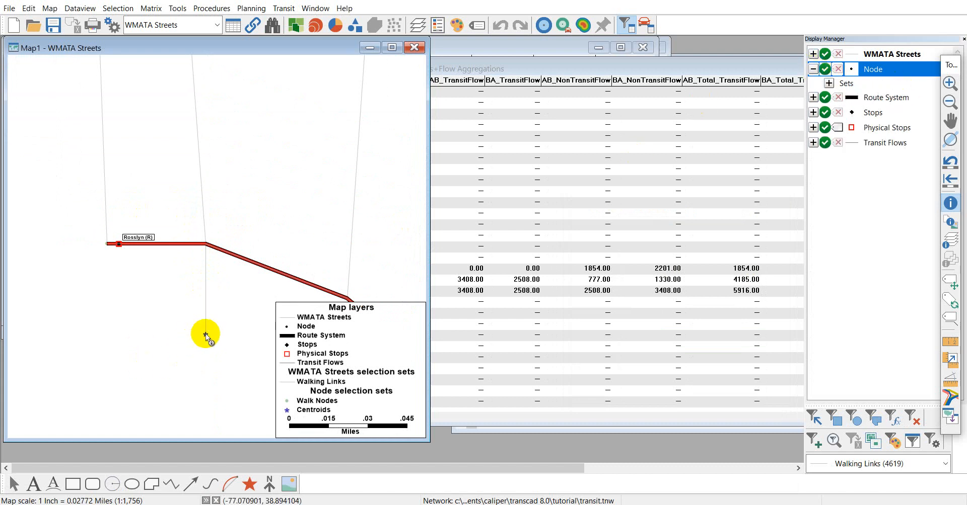
click(829, 84)
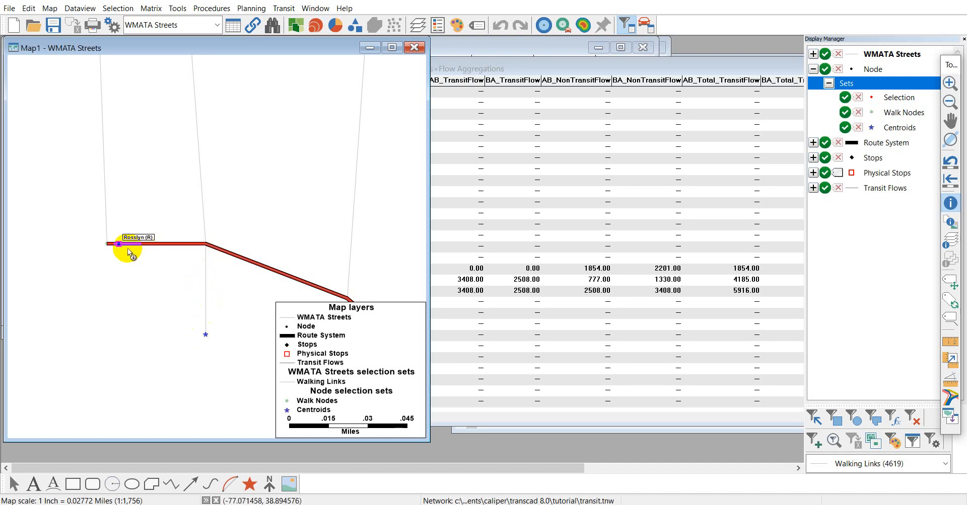
scroll(119, 248, up, 1)
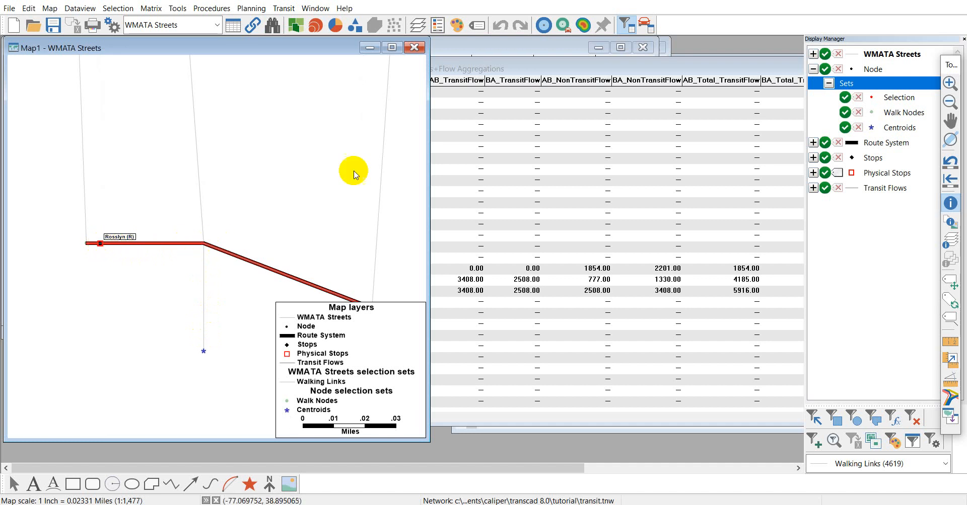
Step: Return to the flow aggregations table and compare the transit flows with the non-transit flows of link 16118
click(476, 68)
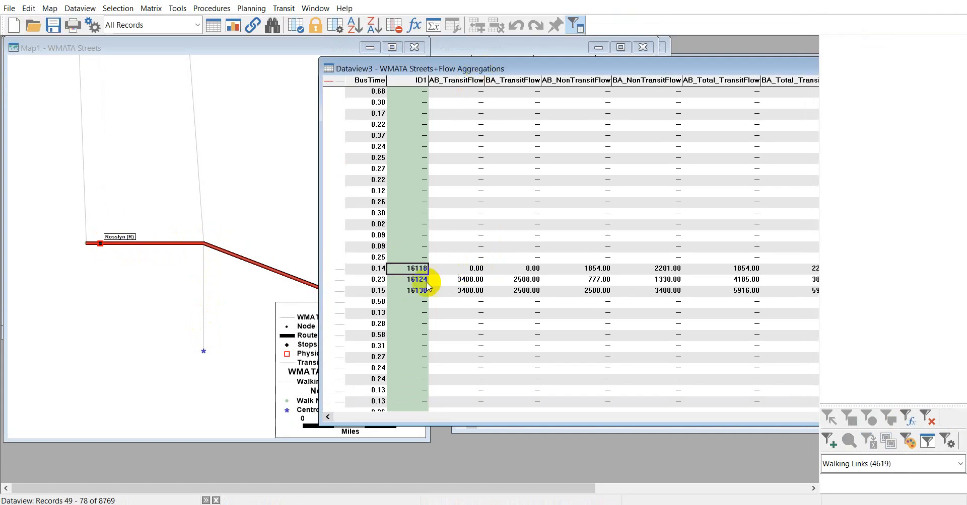
click(456, 269)
drag(457, 271, 514, 270)
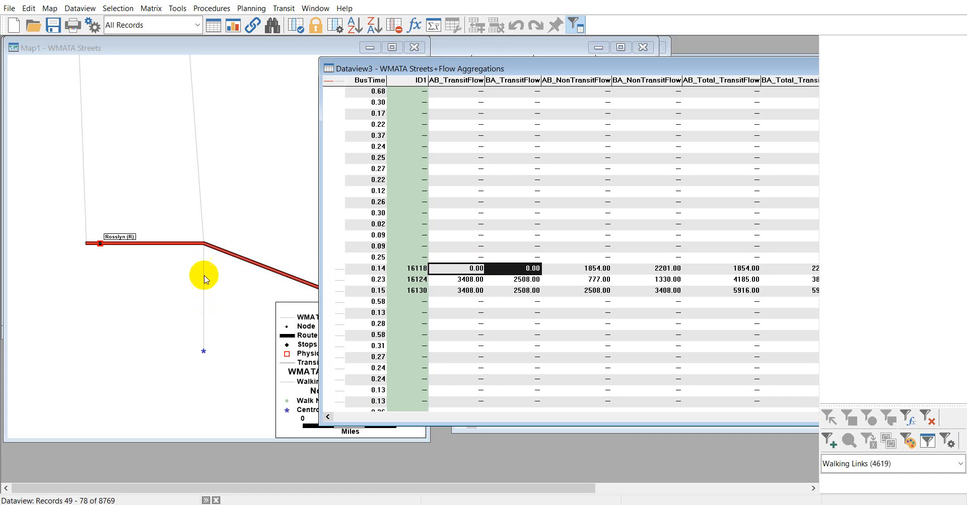
drag(589, 272, 636, 269)
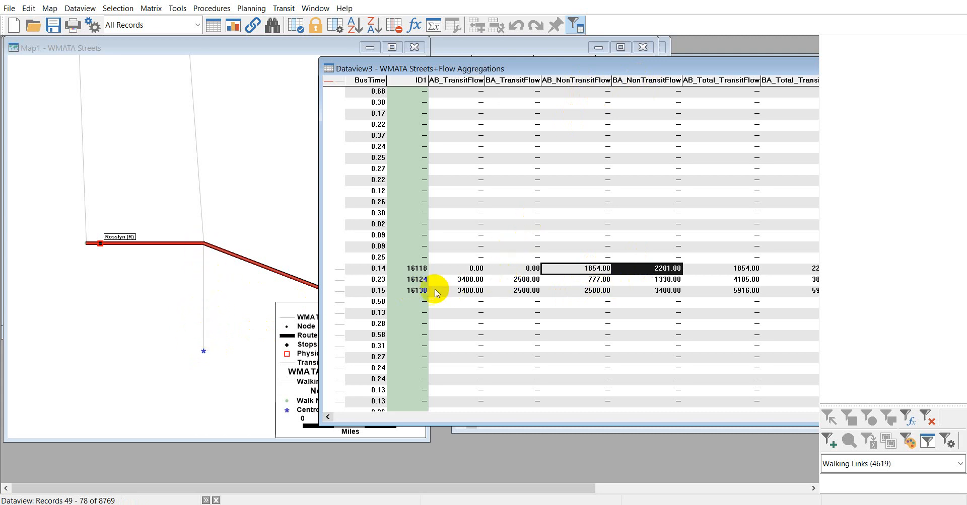
Step: Zoom the map to the link with ID1 16124 and examine its transit and non-transit flows in the table
click(417, 280)
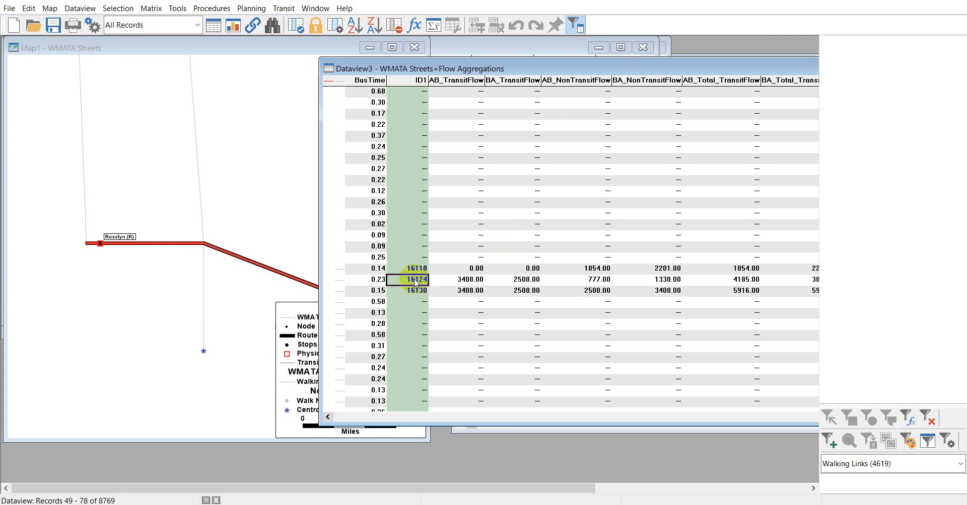
right_click(416, 282)
click(431, 300)
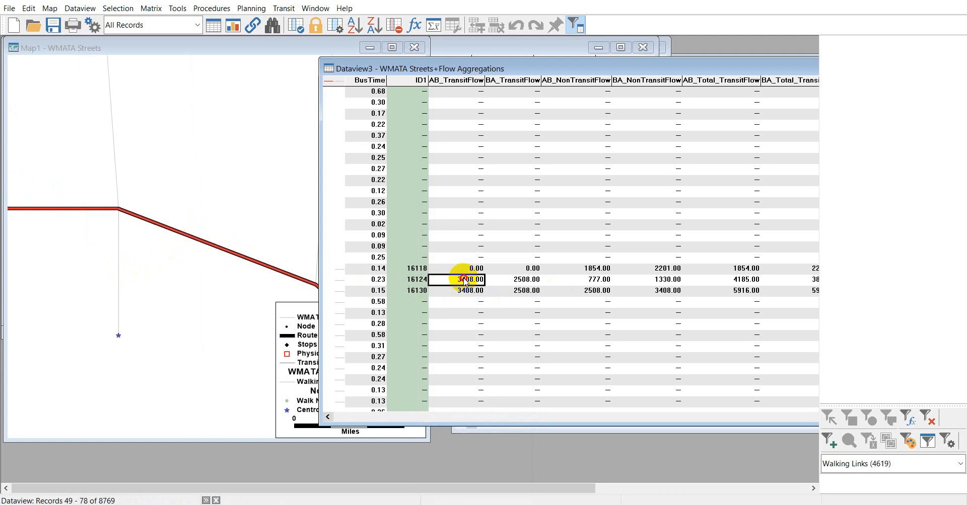
drag(464, 282, 513, 280)
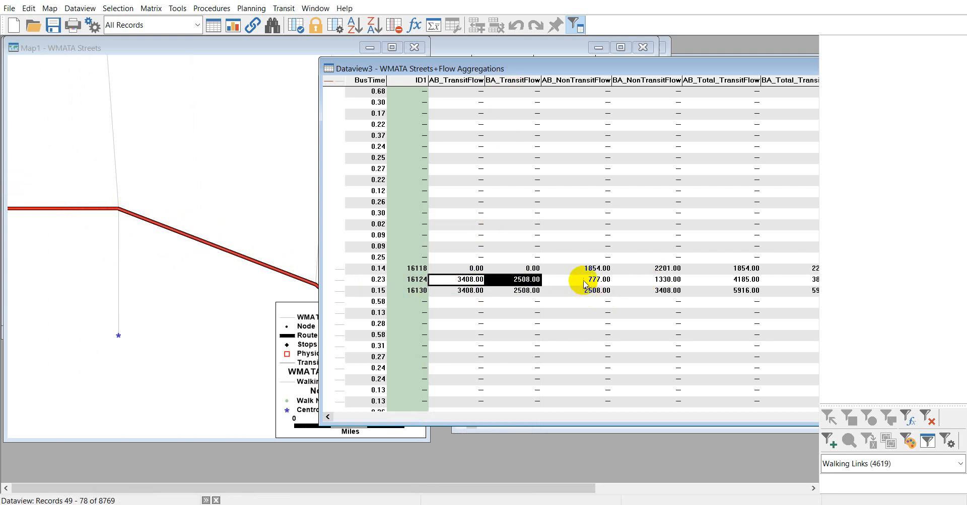
click(563, 82)
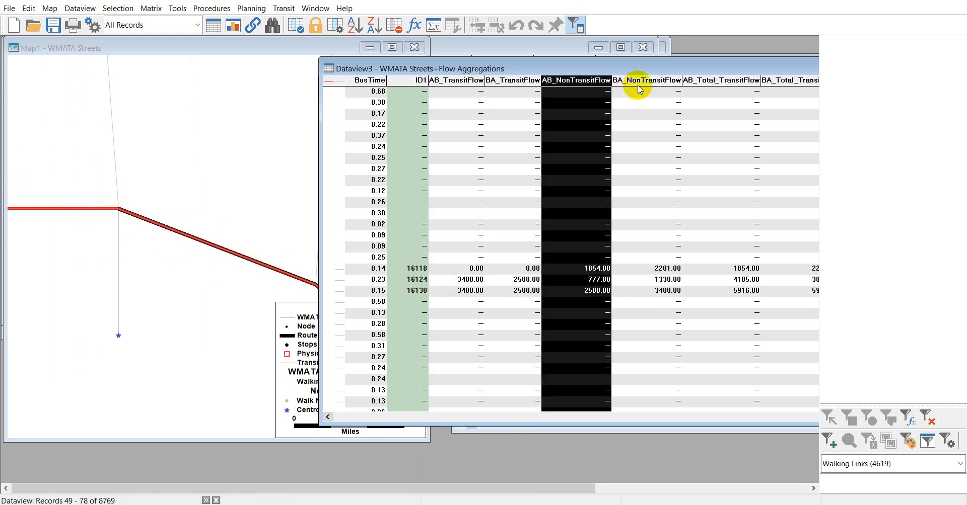
click(591, 281)
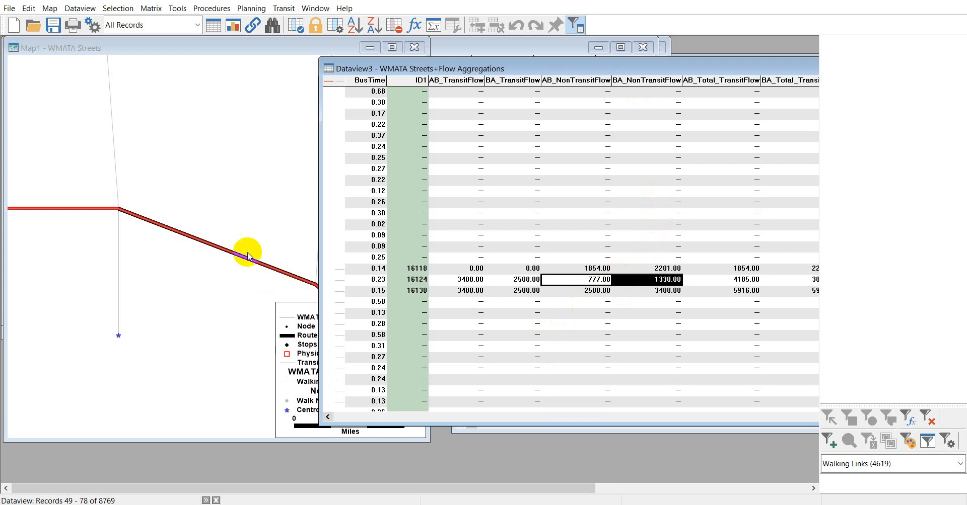
Step: Show the walking links and second centroid north of the rail route, and relate them to link 16124's non-transit flows
scroll(216, 226, down, 2)
scroll(237, 214, down, 1)
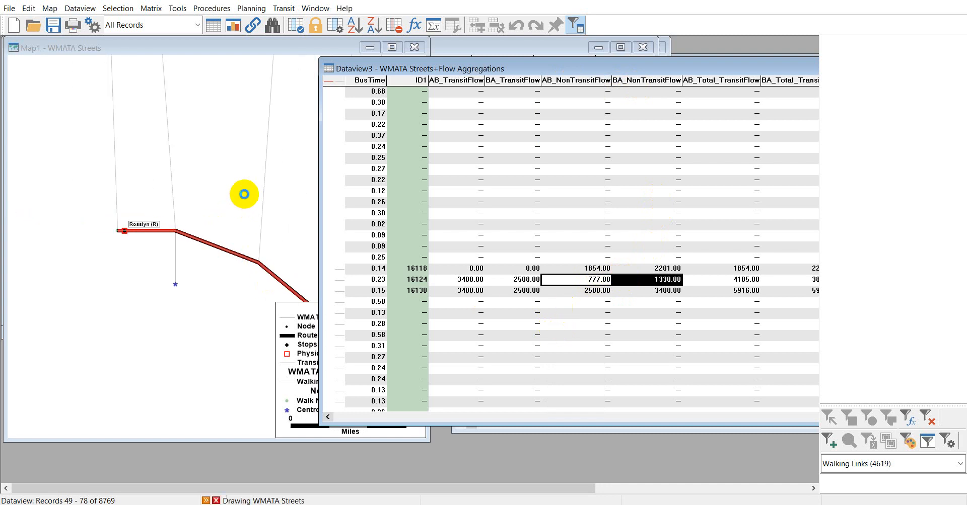
scroll(244, 194, down, 2)
drag(244, 179, 209, 206)
scroll(198, 255, up, 1)
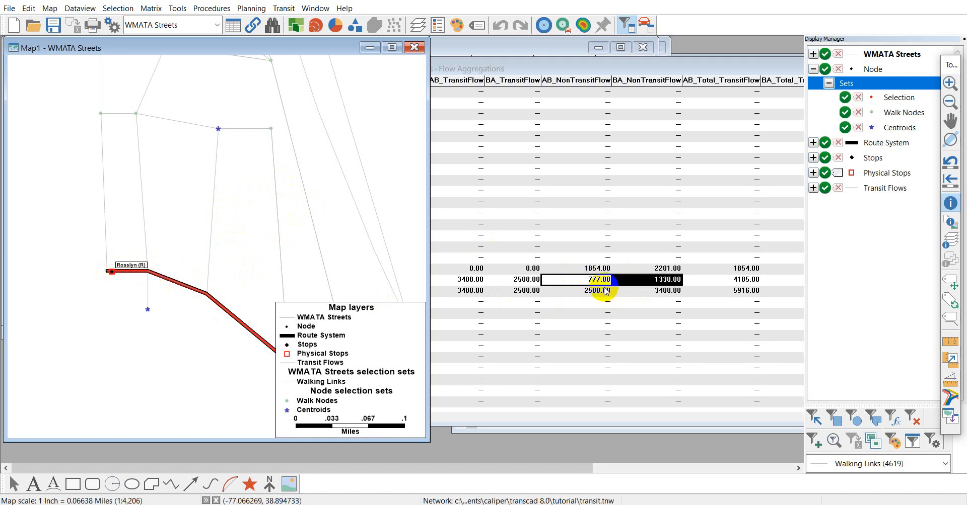
click(661, 281)
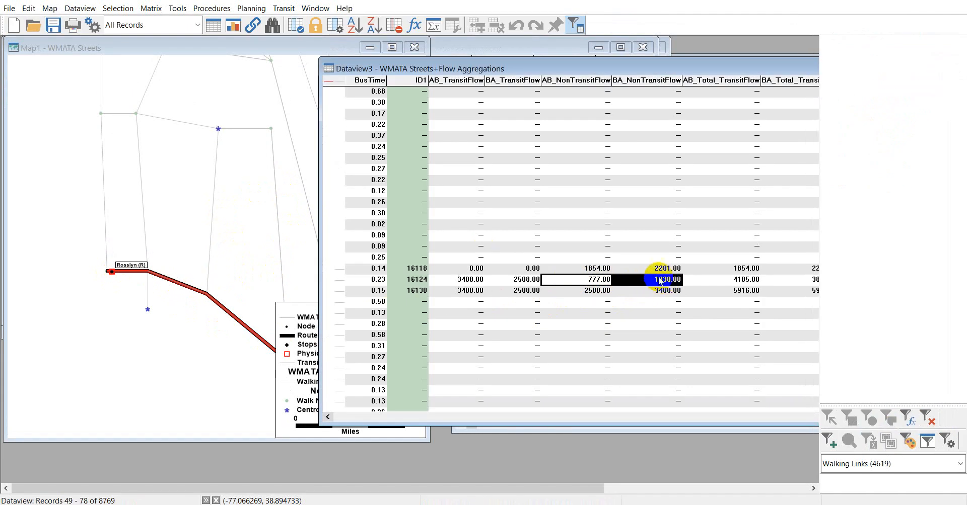
click(176, 206)
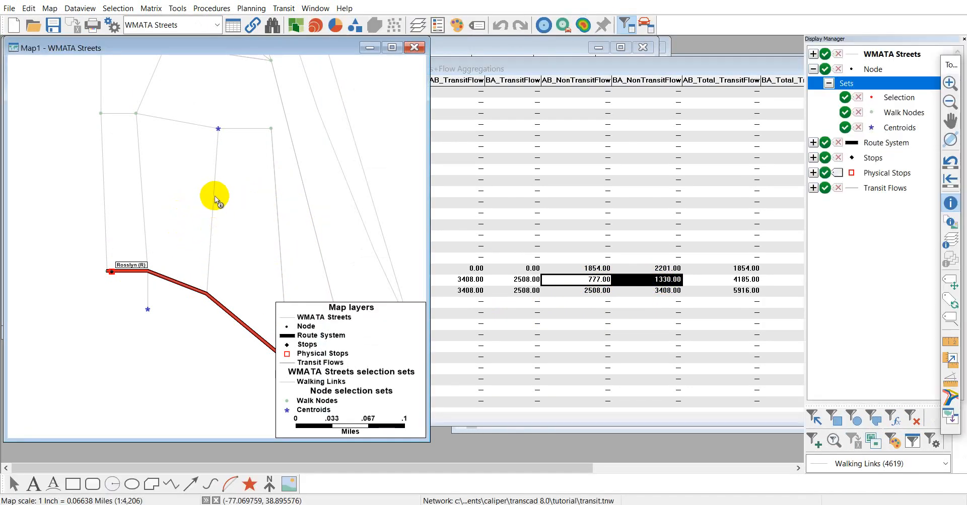
Step: Inspect the attributes of the walking link from the northern centroid to the rail route, check its non-transit flows, and close them
click(212, 204)
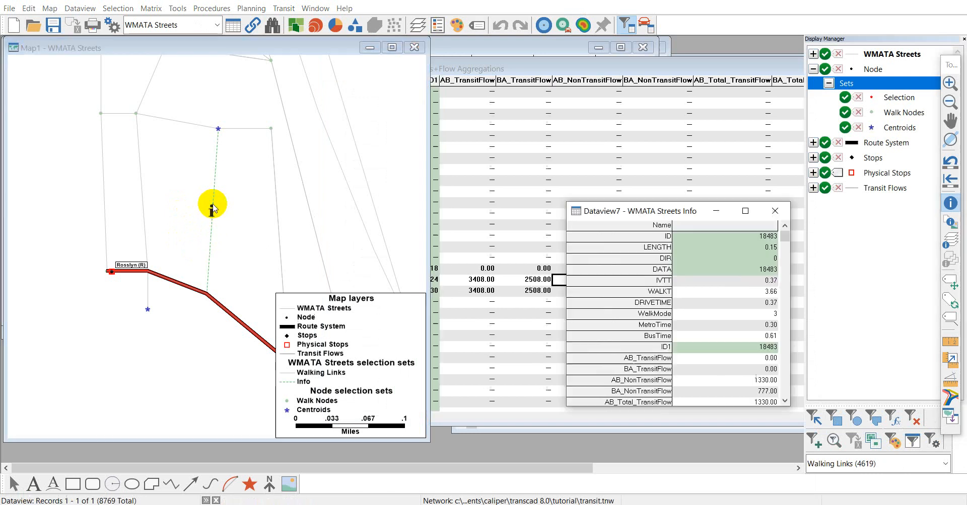
click(740, 391)
click(738, 384)
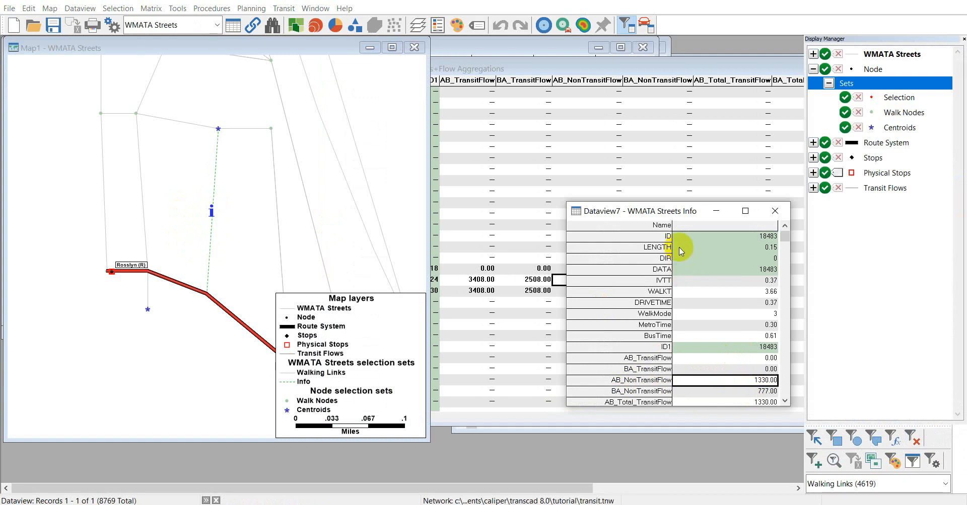
drag(682, 212, 773, 58)
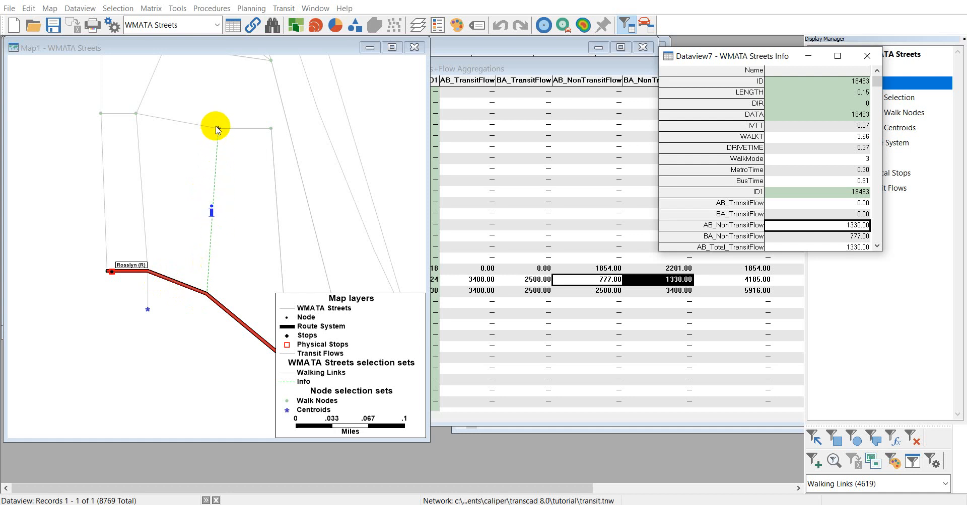
click(866, 55)
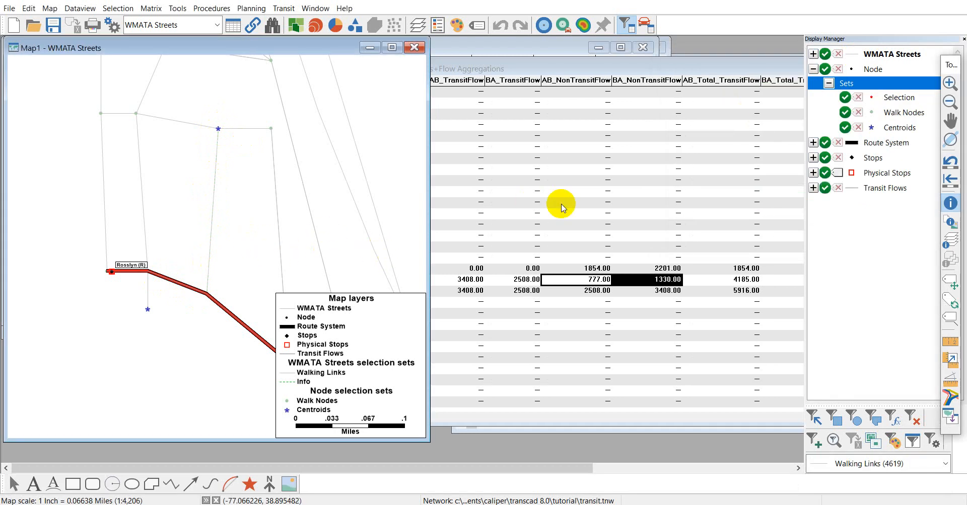
Step: Switch from the flow aggregations table to the Transit Flows table and enlarge its window to show more records
click(566, 69)
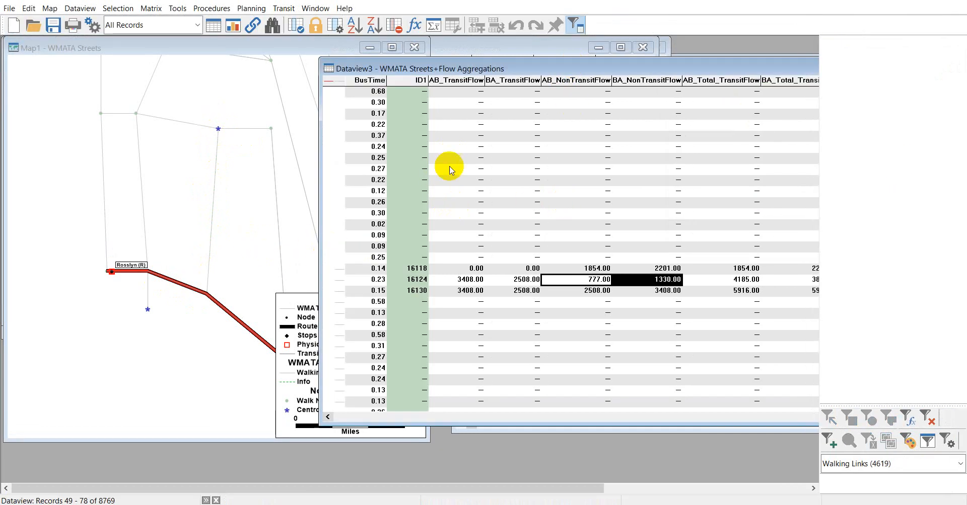
drag(425, 69, 373, 80)
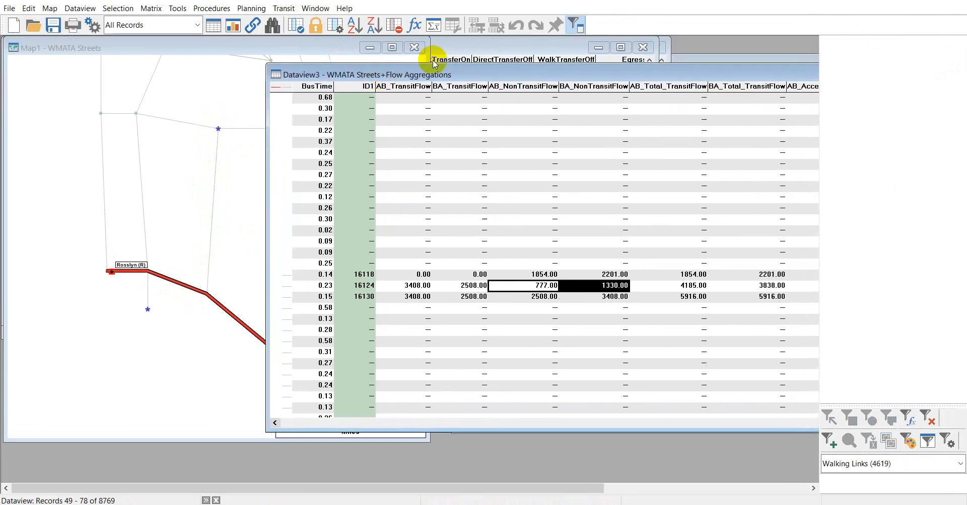
click(315, 9)
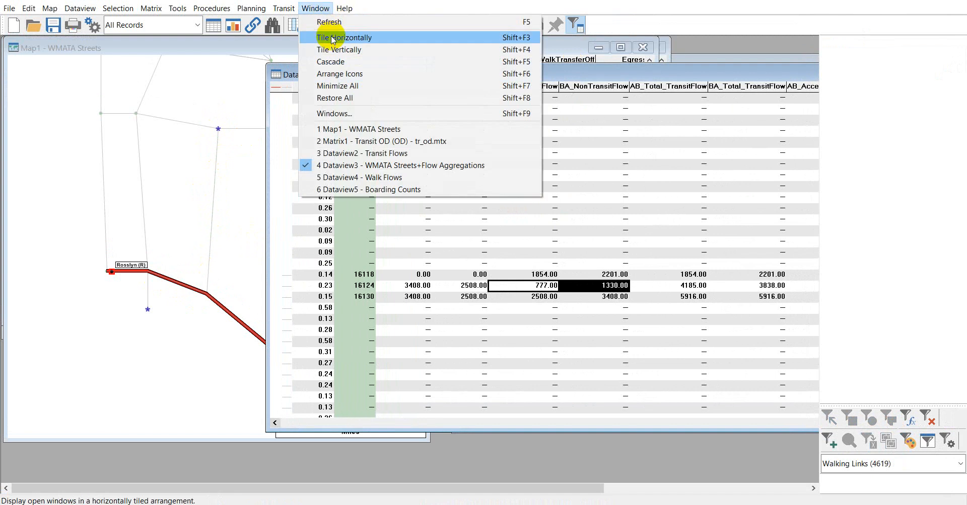
click(377, 153)
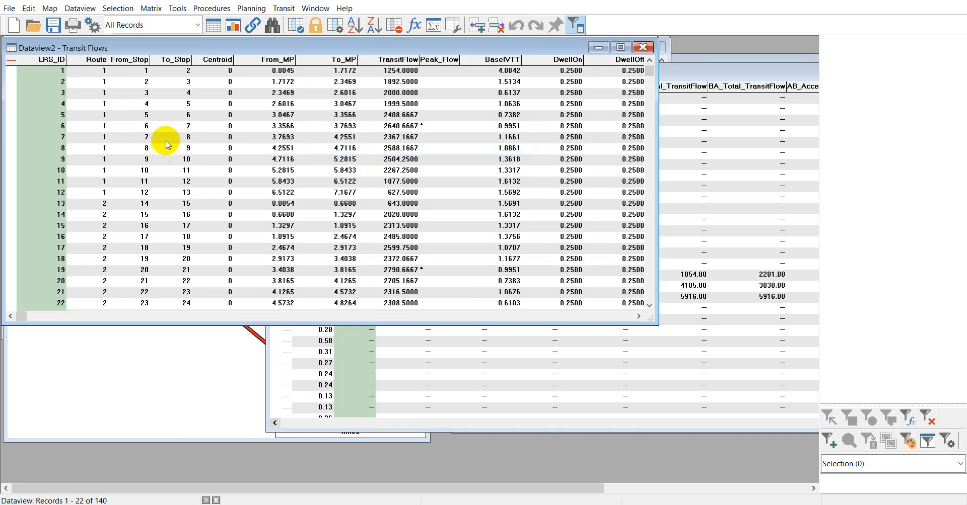
drag(297, 323, 306, 395)
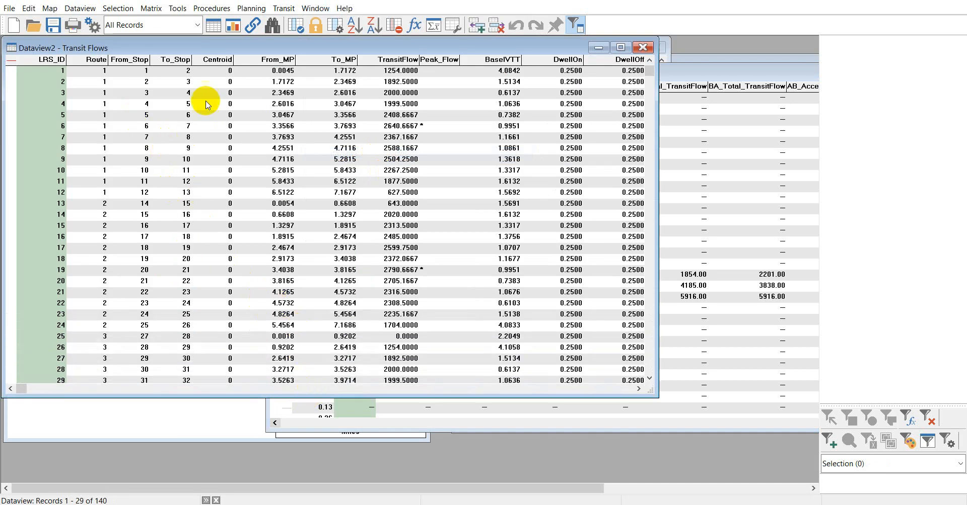
Step: Return to the records of links 16118 to 16130 in the flow aggregations table and move the table aside
click(702, 75)
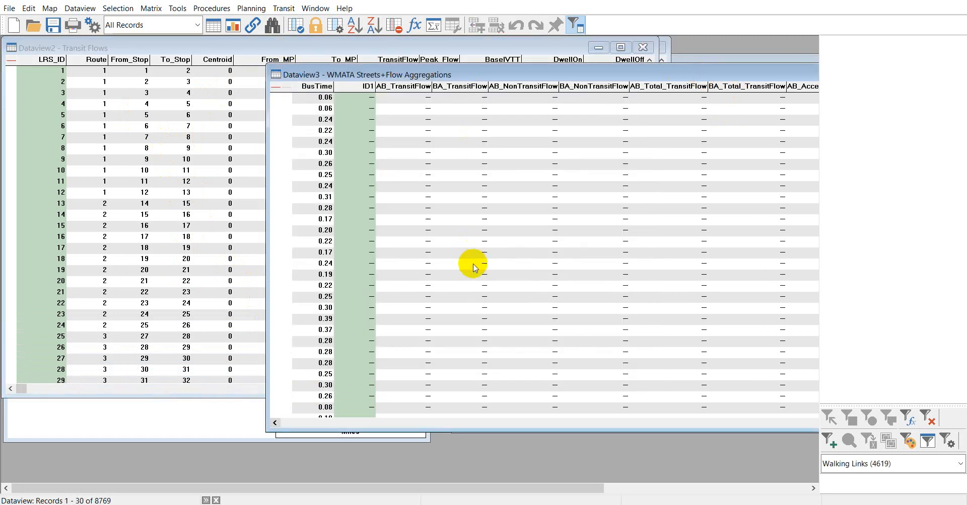
scroll(473, 267, down, 16)
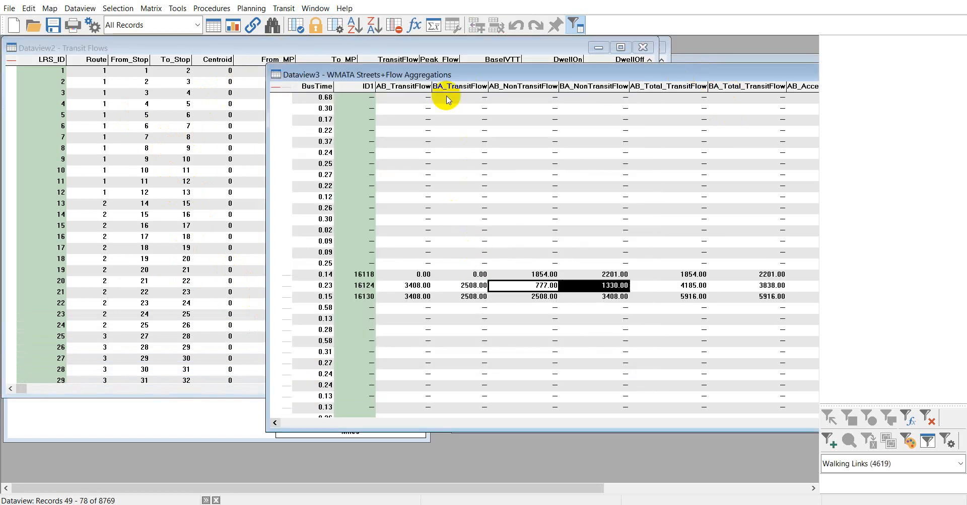
click(440, 76)
drag(440, 75, 538, 77)
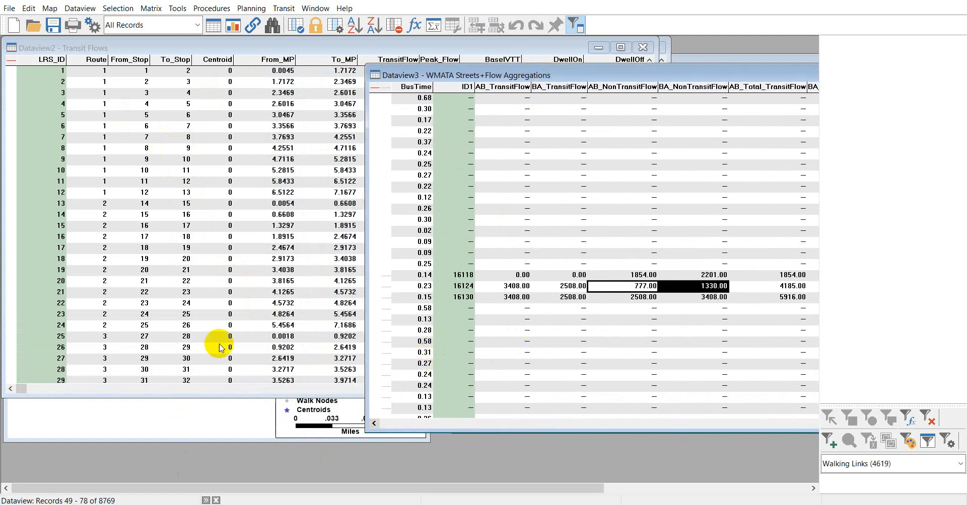
Step: Bring the Transit Flows table beside the map and examine the route, from-stop and to-stop values of route 1
drag(527, 48, 647, 74)
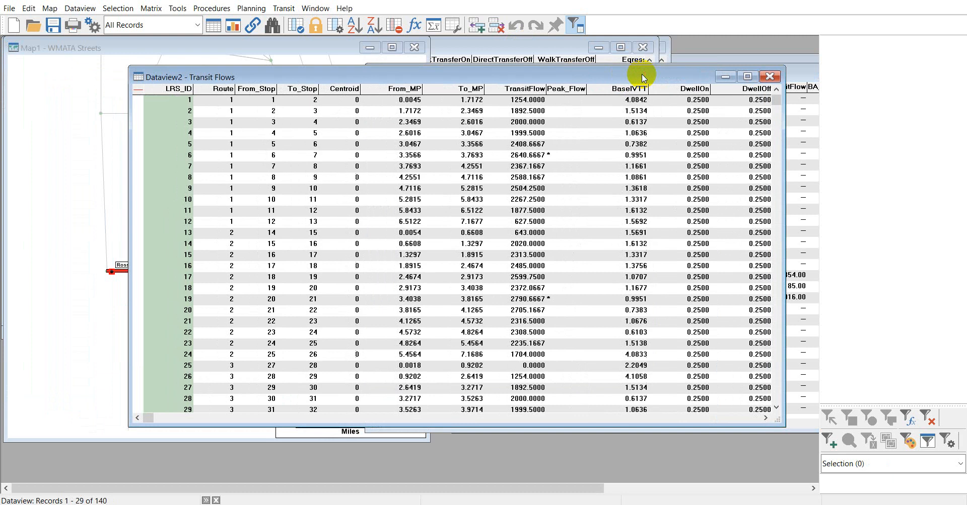
drag(366, 70, 377, 49)
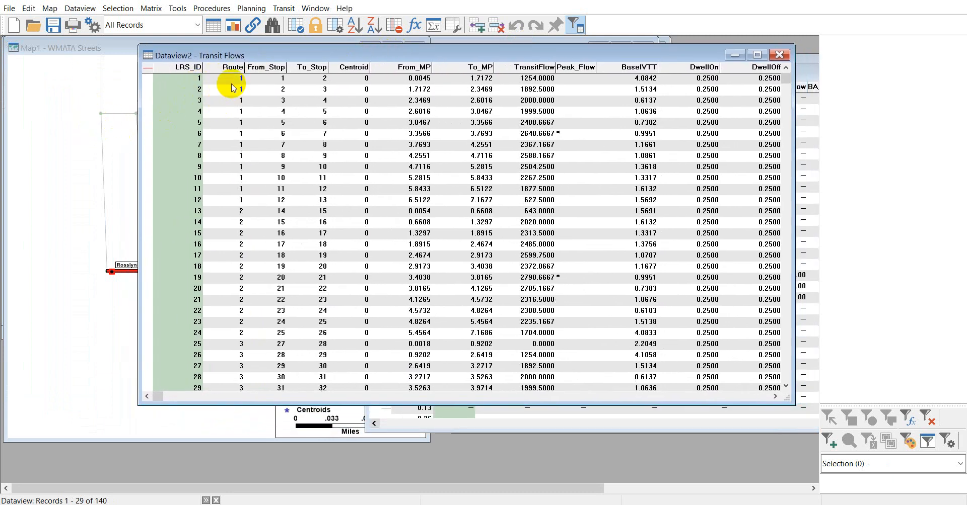
drag(274, 79, 296, 82)
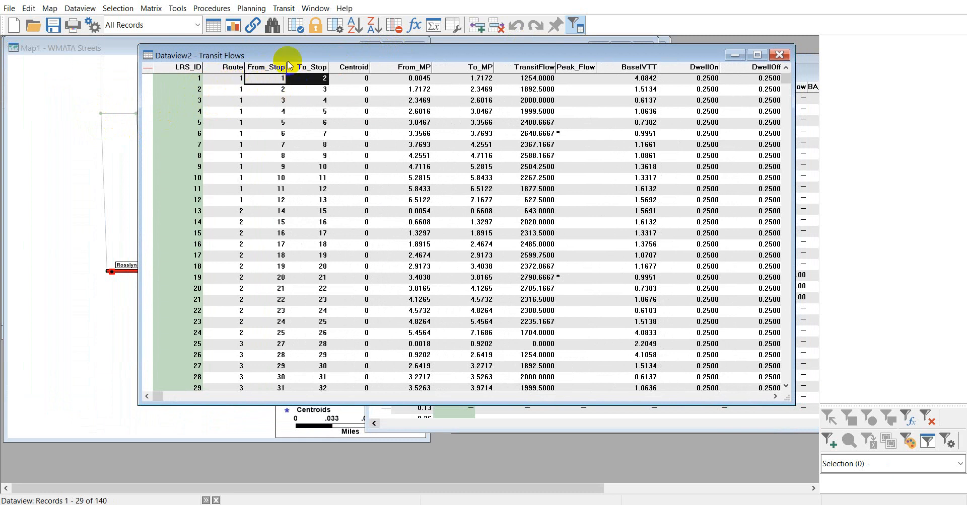
drag(295, 57, 478, 95)
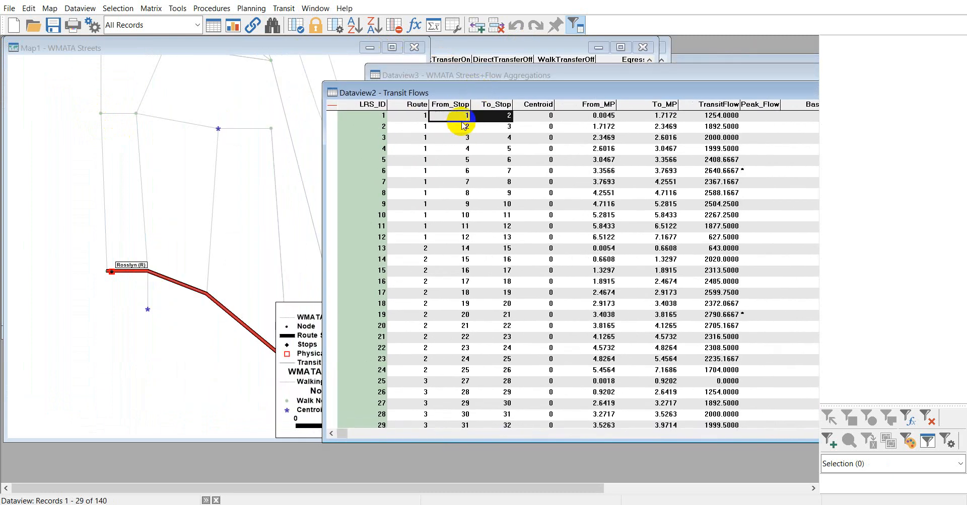
drag(413, 115, 507, 244)
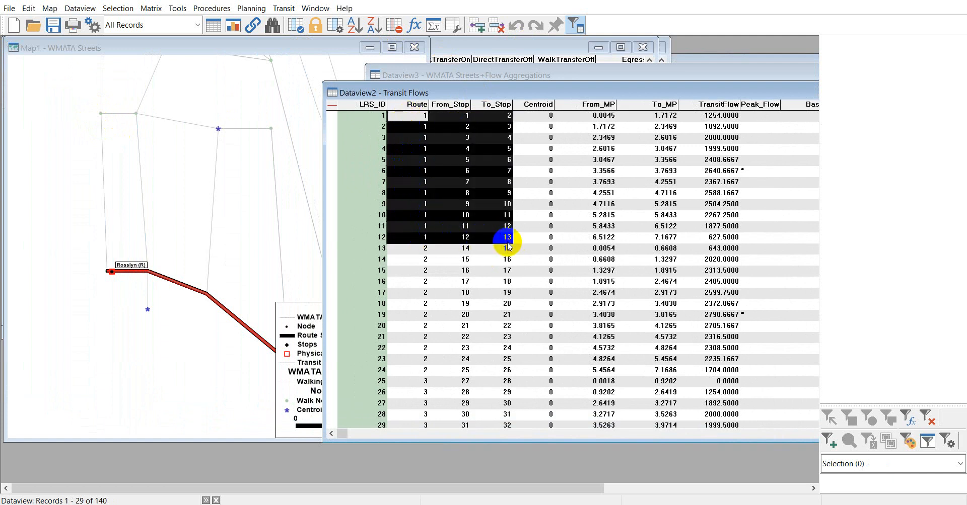
drag(475, 93, 397, 97)
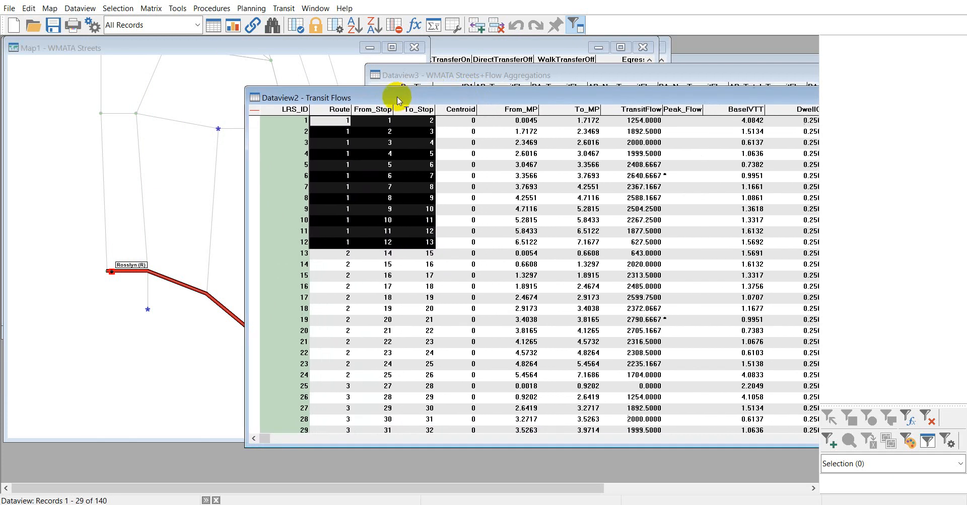
click(363, 125)
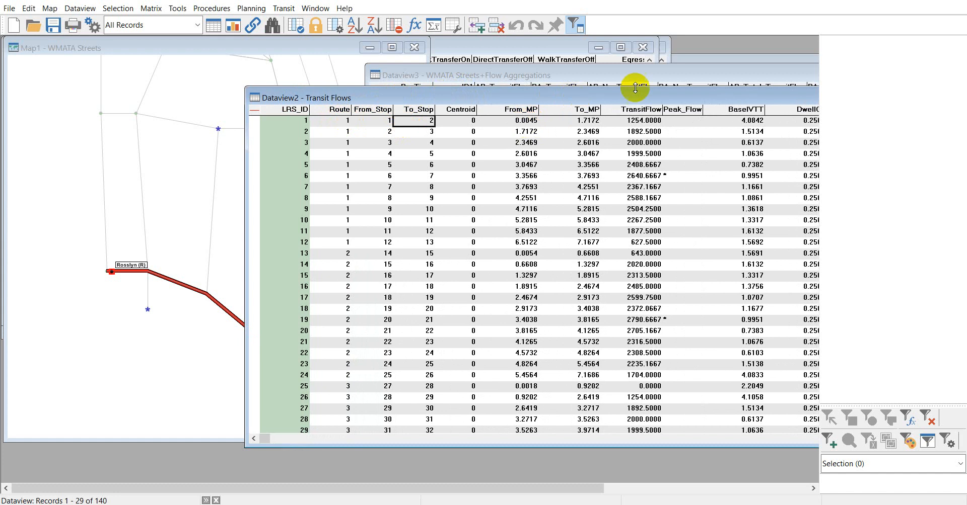
Step: Examine the transit flow and in-vehicle time of the first Transit Flows record and show the remaining dwell and cost columns
drag(647, 97, 571, 123)
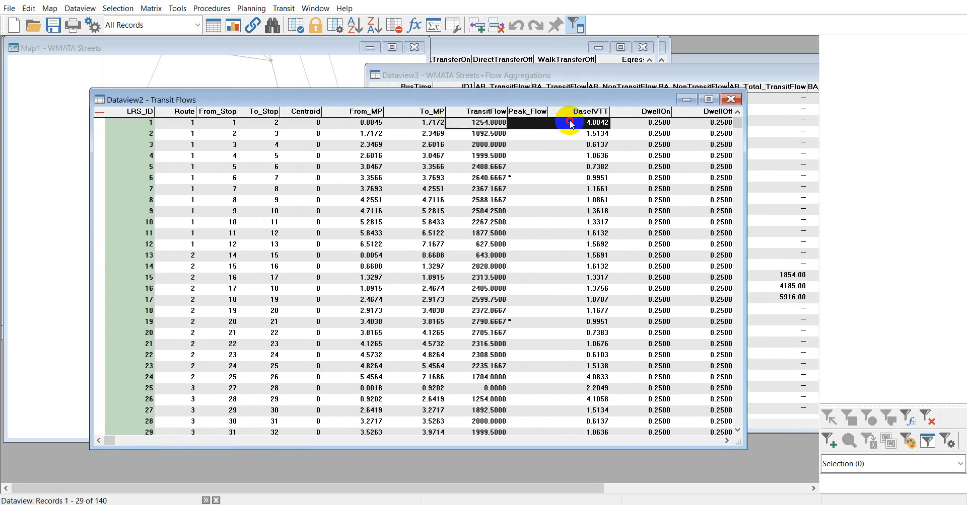
click(727, 442)
click(726, 443)
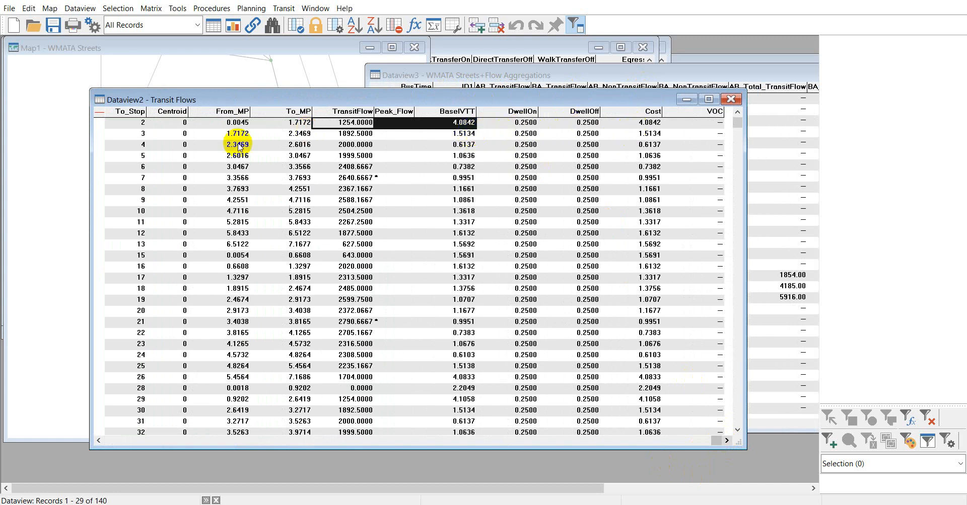
drag(250, 97, 432, 127)
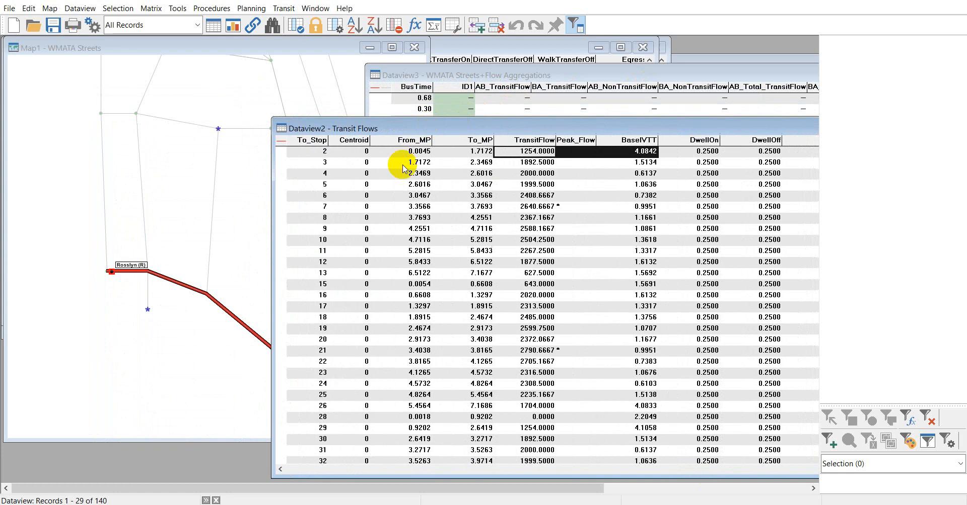
Step: Browse the Transit Flows records from the first columns down to the last record and back to the first
click(324, 471)
scroll(365, 344, down, 19)
scroll(372, 339, down, 14)
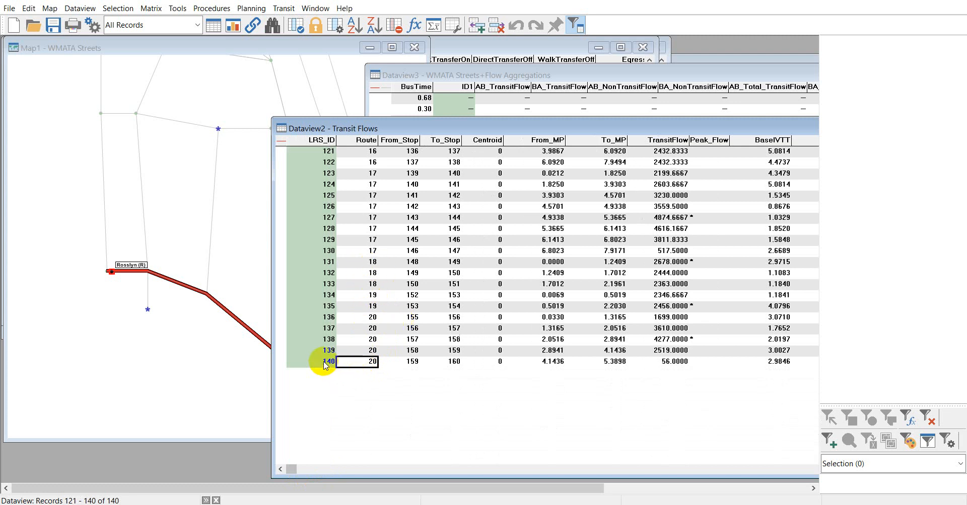
scroll(327, 392, up, 20)
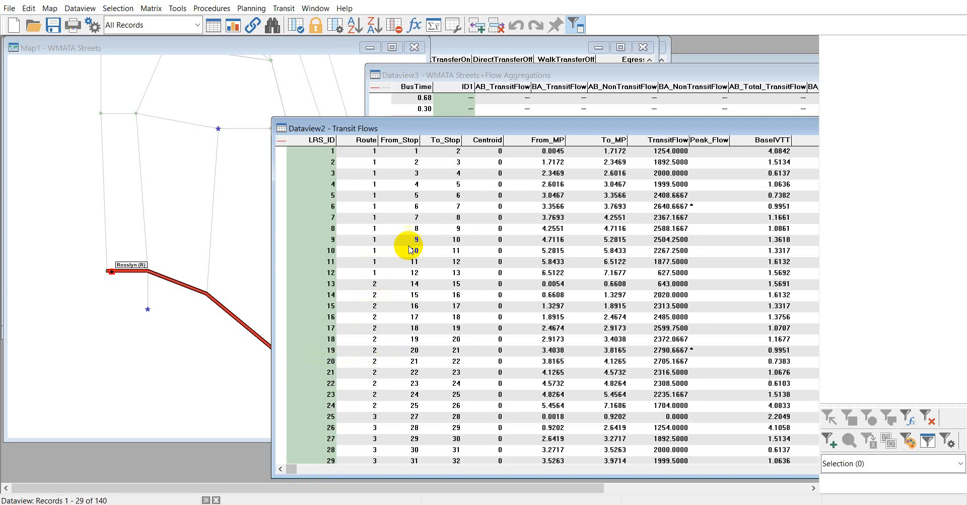
Step: Move the Transit Flows table off the map and show the whole transit route network in the map window
drag(456, 130, 396, 117)
click(170, 236)
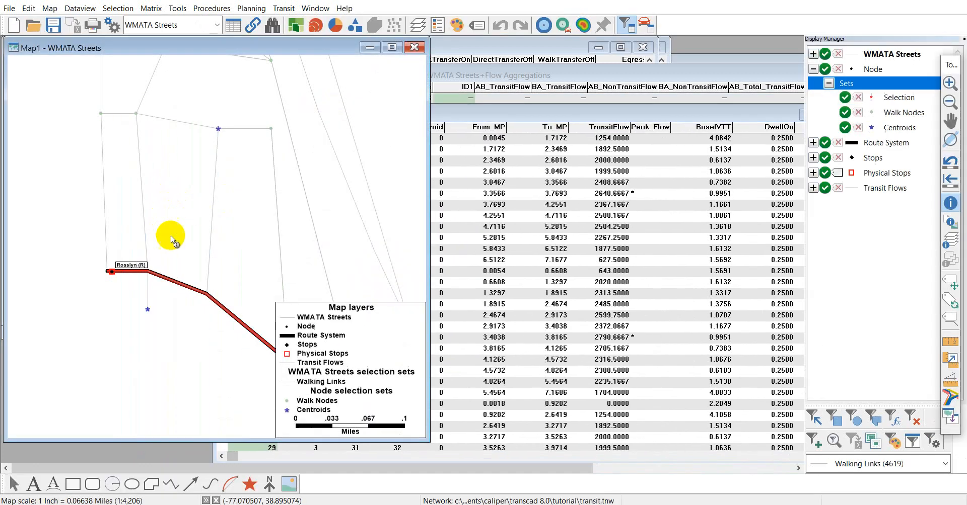
scroll(195, 227, down, 5)
drag(298, 207, 177, 209)
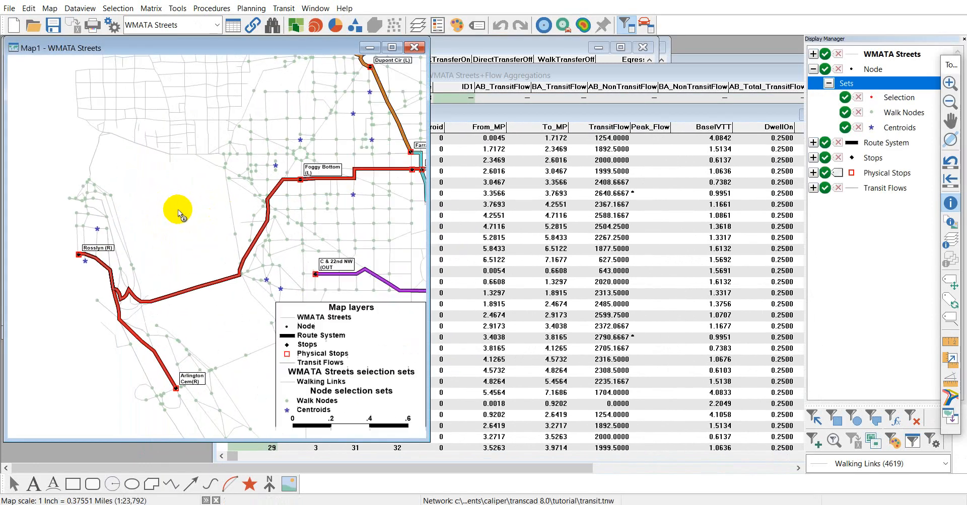
scroll(239, 209, down, 2)
drag(308, 161, 257, 184)
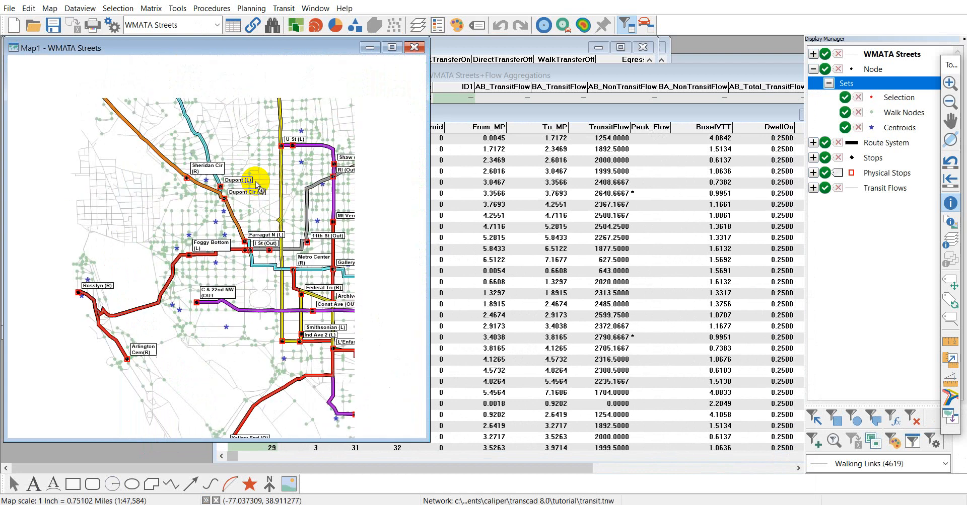
scroll(257, 184, down, 2)
drag(319, 134, 280, 155)
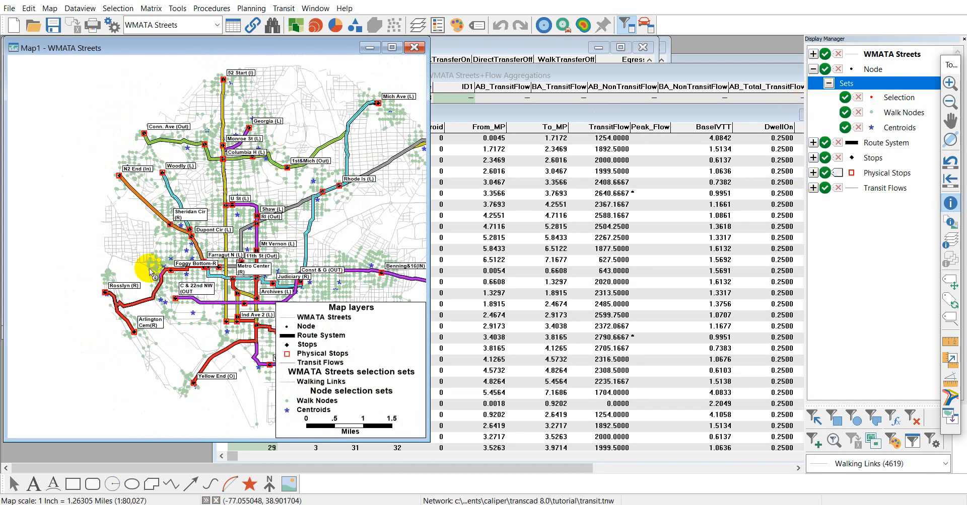
Step: Hide the WMATA Streets, Node, Stops, Physical Stops and Route System layers so that only Transit Flows is drawn
click(824, 54)
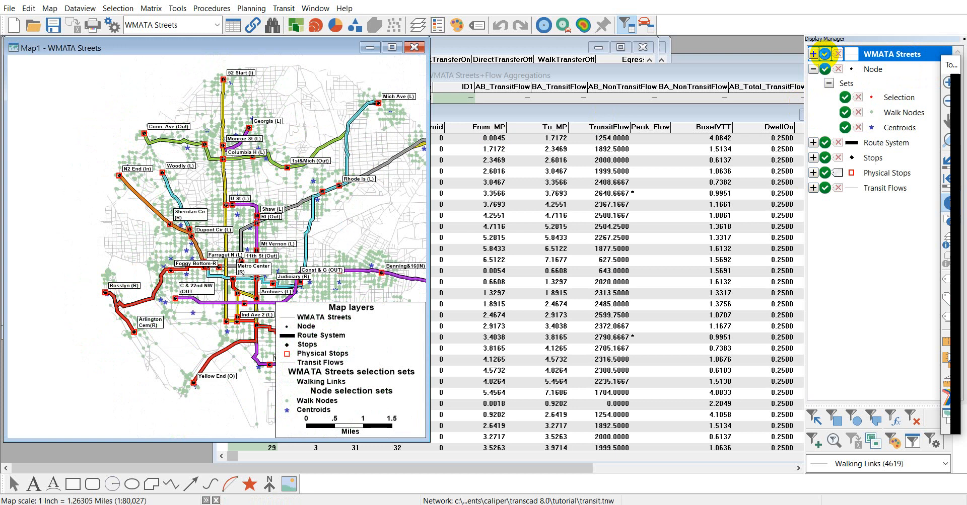
click(824, 69)
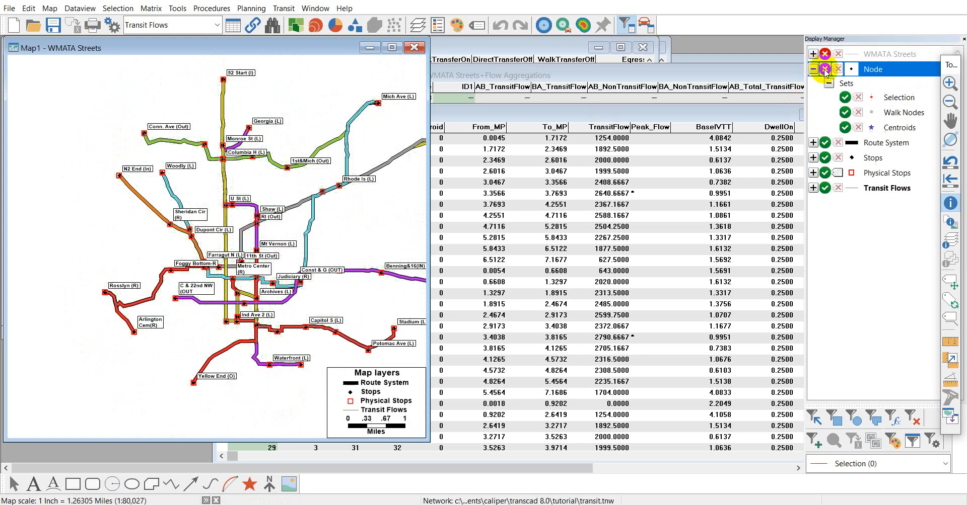
click(825, 158)
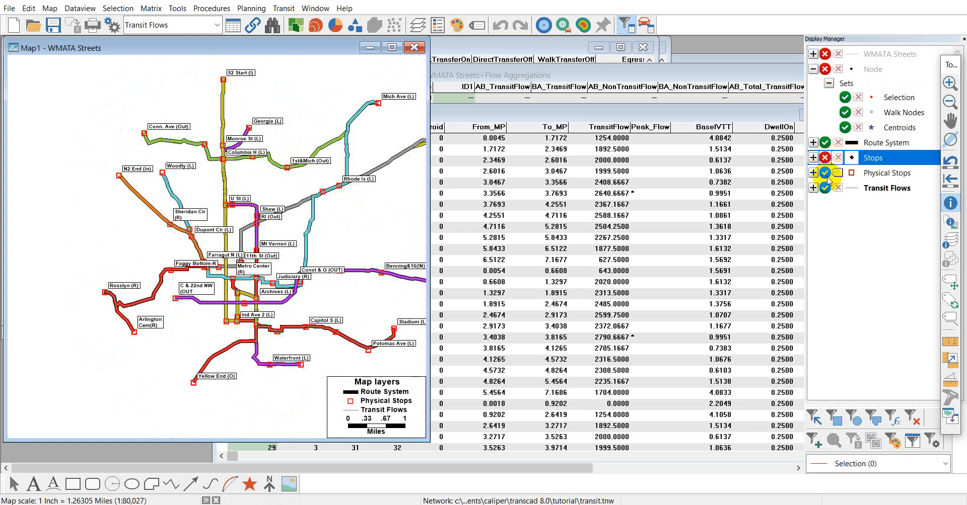
click(825, 173)
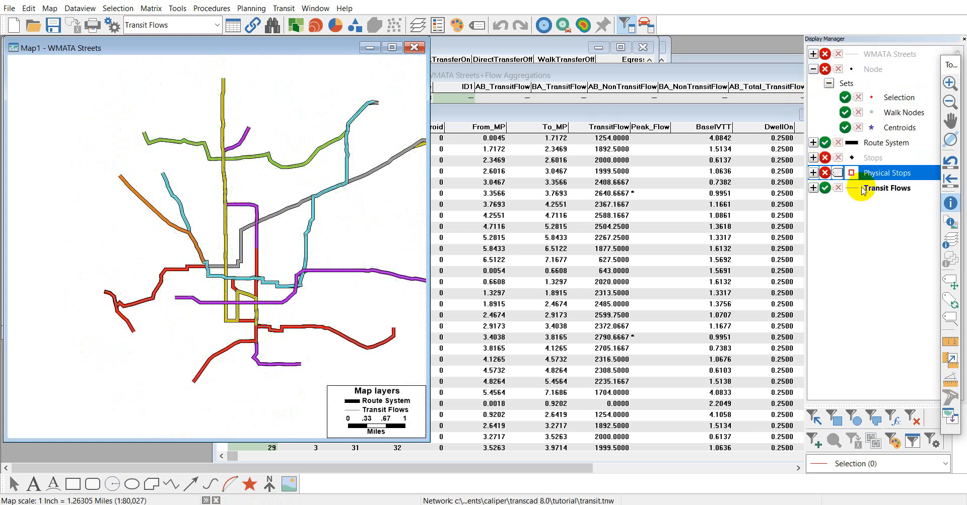
click(874, 188)
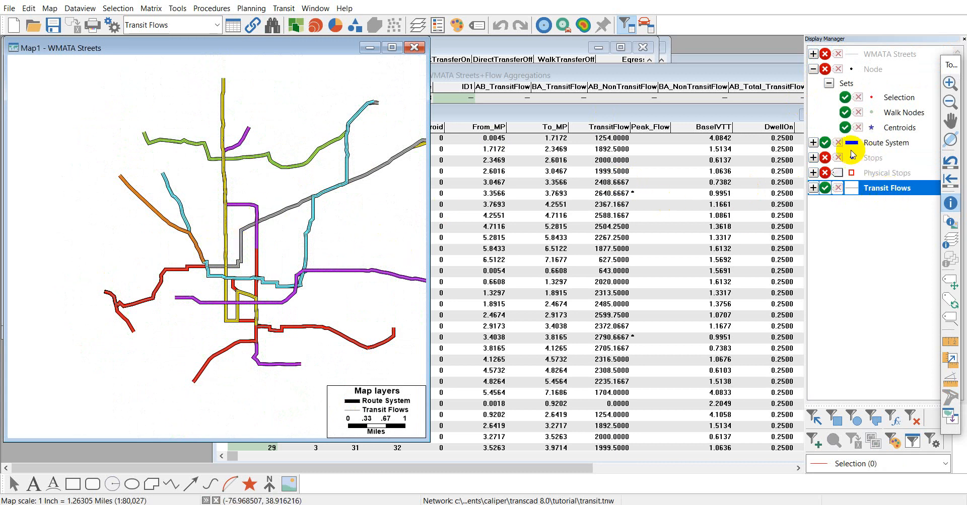
click(824, 143)
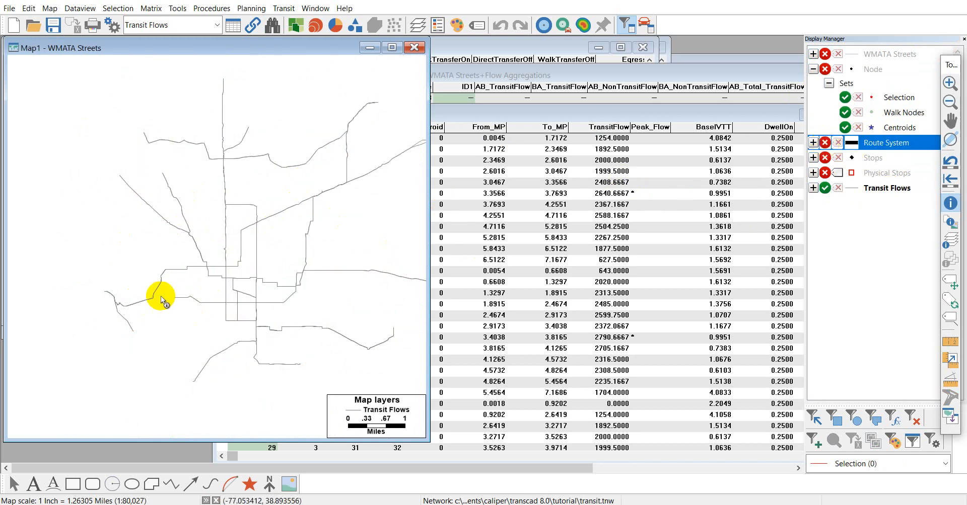
Step: Examine the Transit Flows lines on the map and relate them to the records of the Transit Flows table
scroll(243, 266, up, 2)
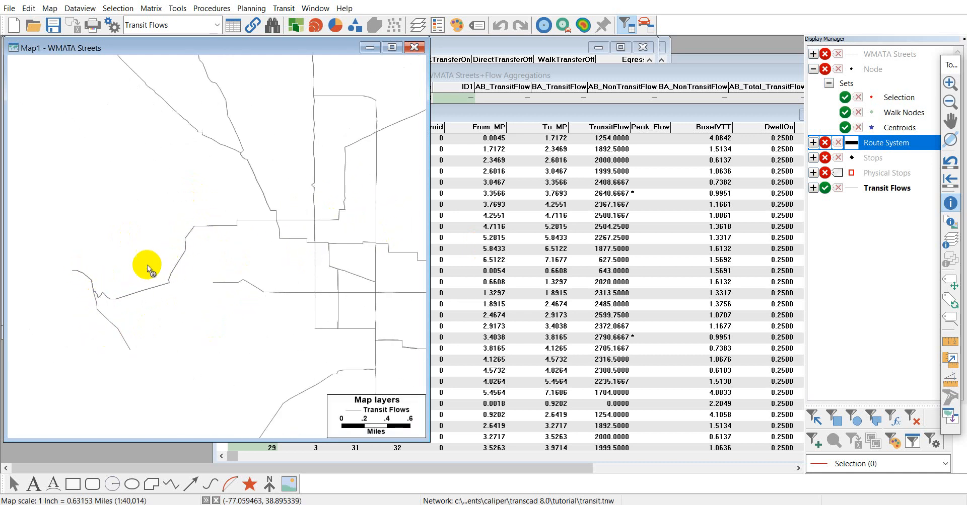
scroll(236, 231, down, 1)
scroll(282, 202, down, 1)
drag(310, 240, 234, 238)
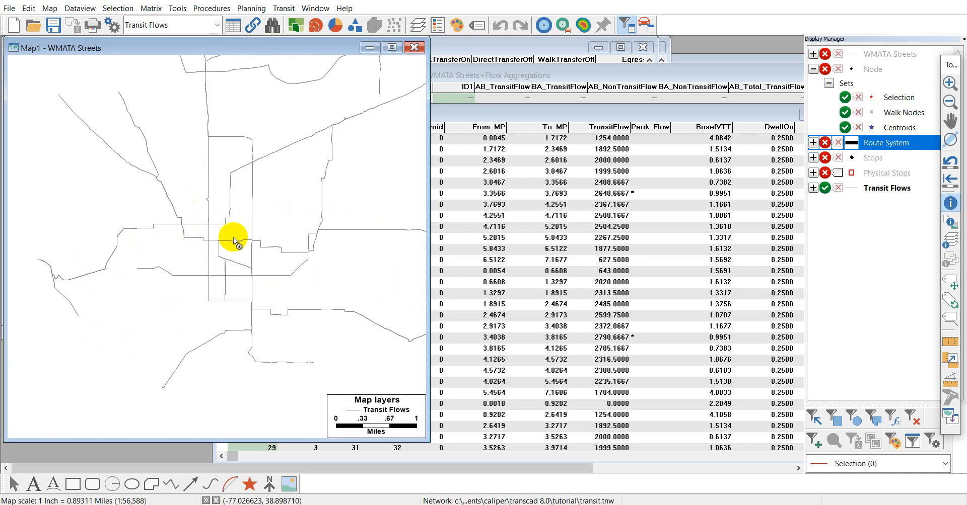
click(500, 118)
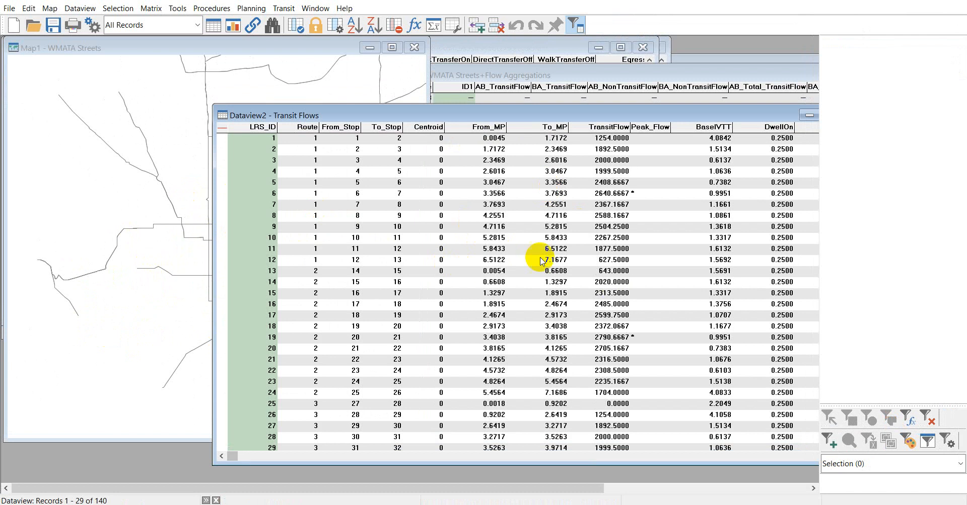
Step: Start a color theme on the map's Transit Flows layer based on the TransitFlow field
click(279, 48)
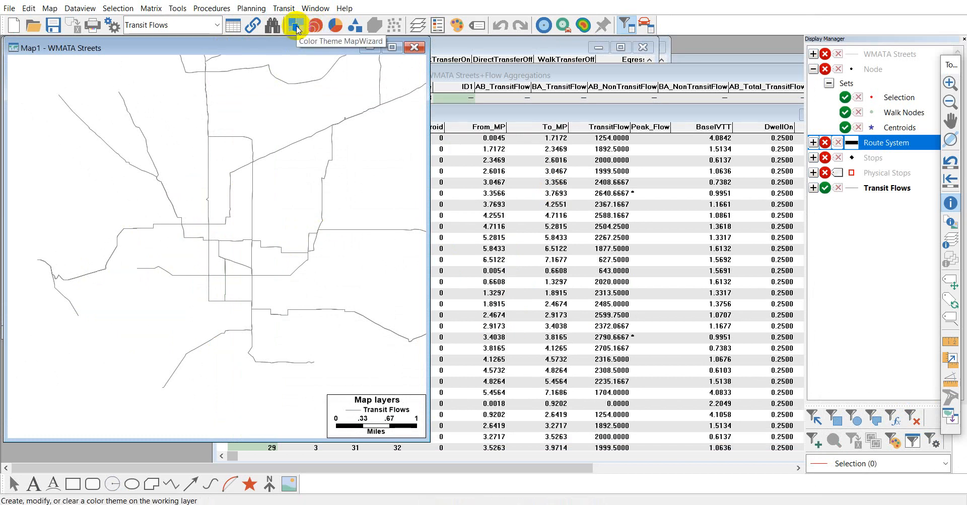
click(296, 26)
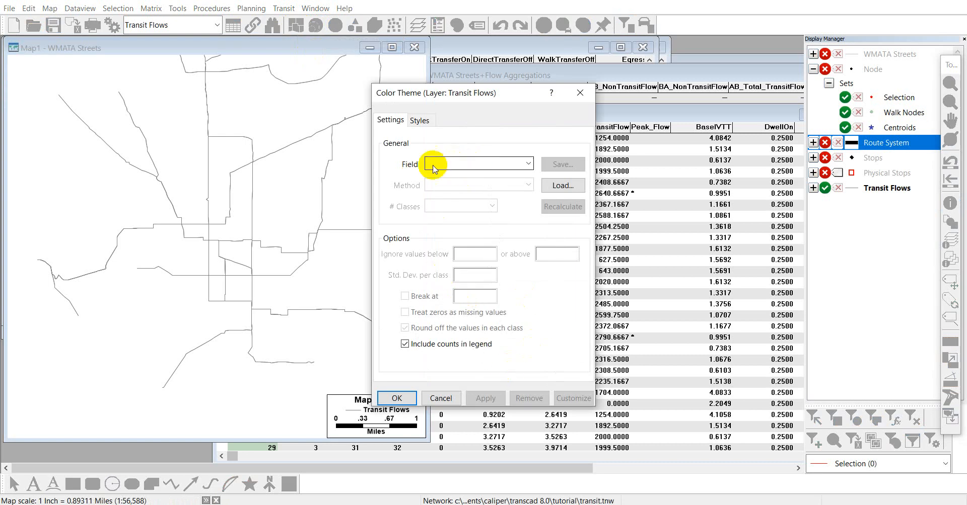
click(482, 167)
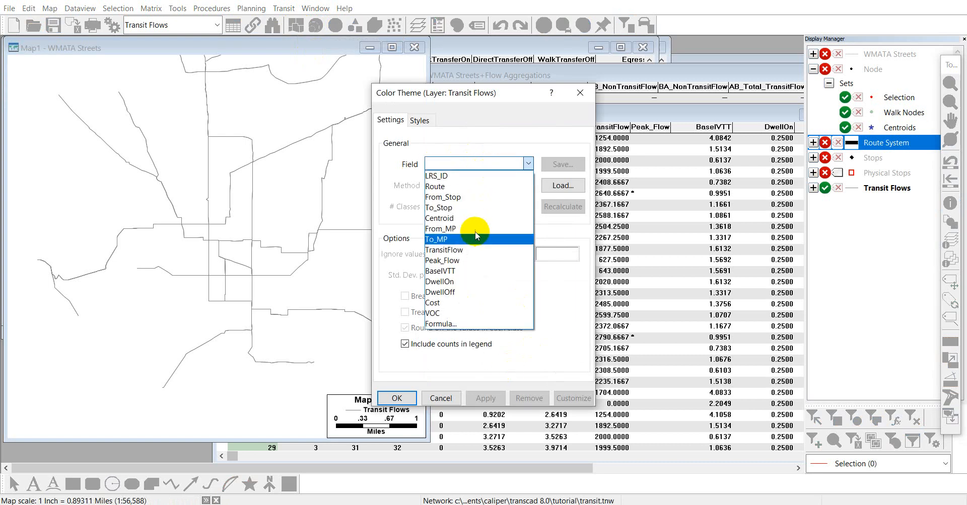
click(460, 250)
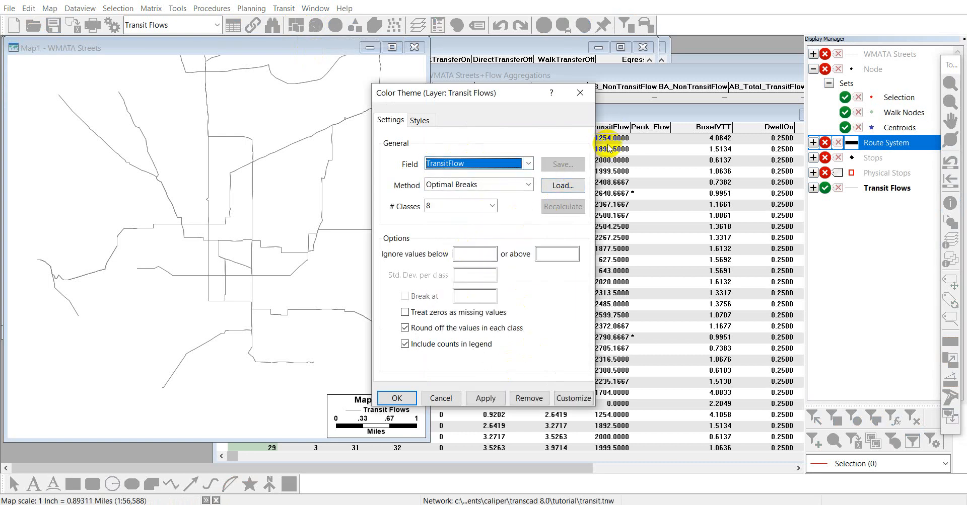
drag(505, 96, 432, 94)
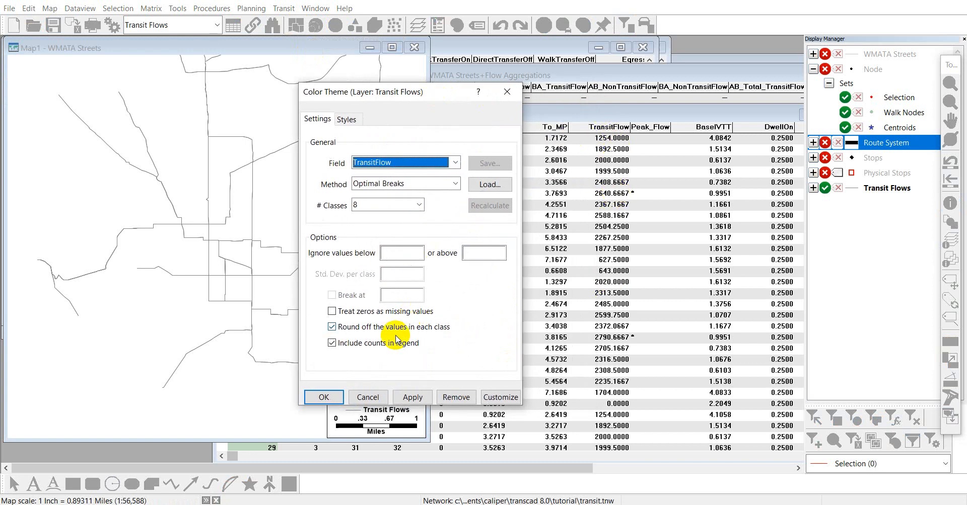
Step: Set the theme's class colors to range from green to red and draw the color theme on the map
click(346, 120)
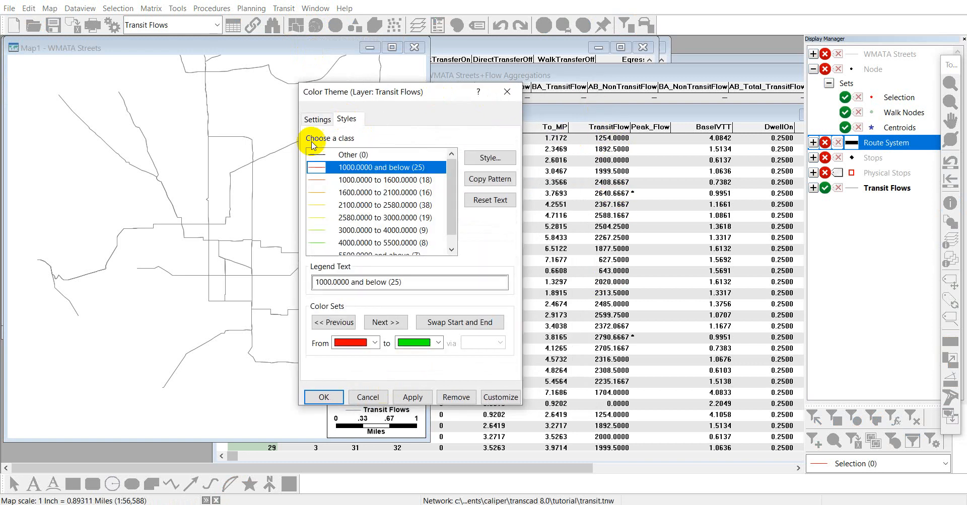
click(373, 343)
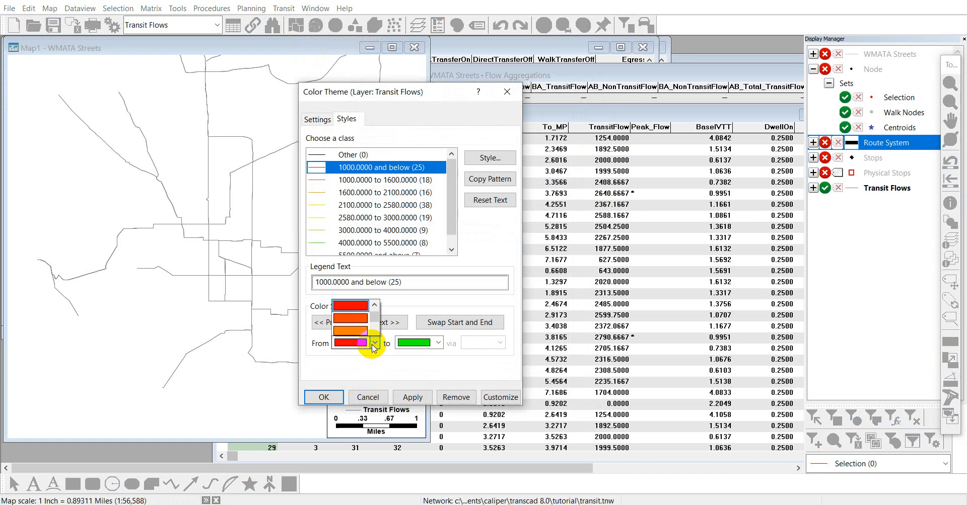
click(360, 248)
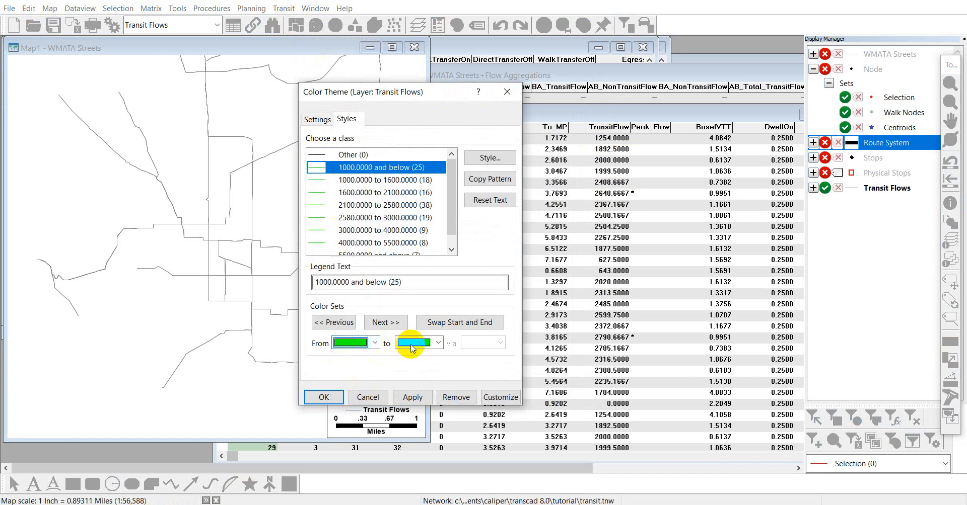
click(437, 343)
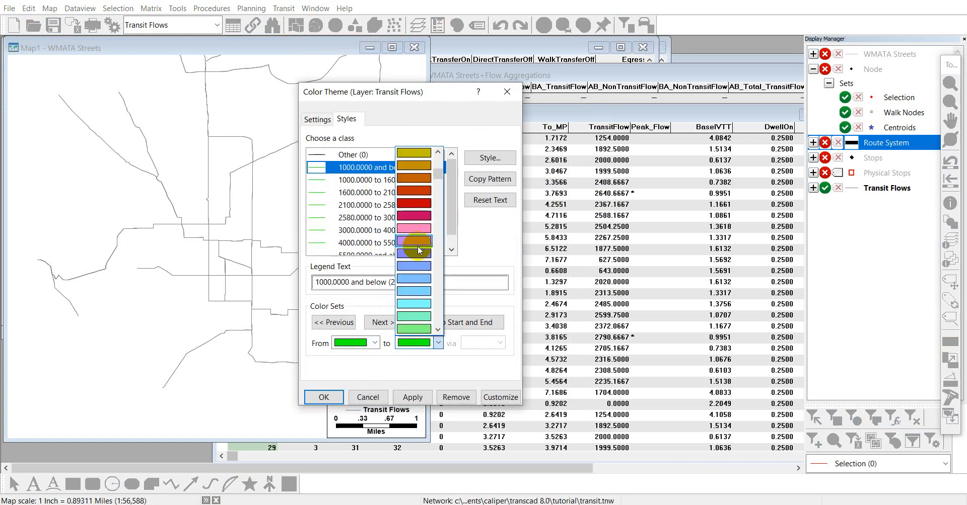
click(423, 203)
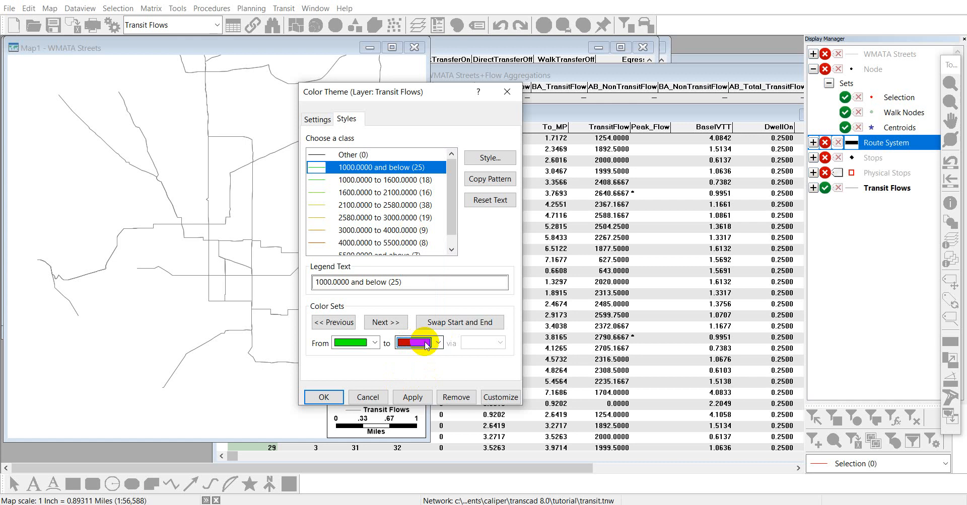
click(322, 398)
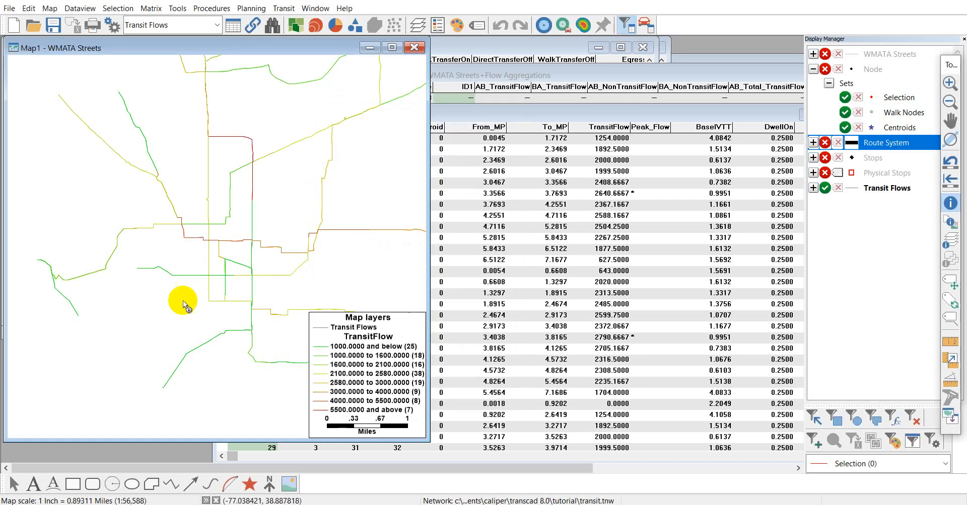
Step: Add a size theme to the Transit Flows layer based on the TransitFlow field, using the Map Wizard symbol sizes
scroll(127, 276, down, 2)
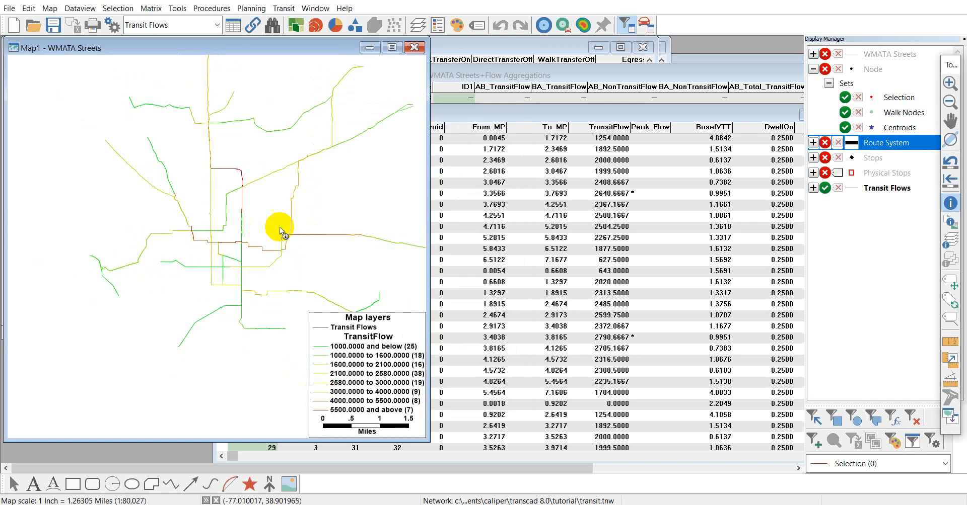
scroll(200, 294, up, 1)
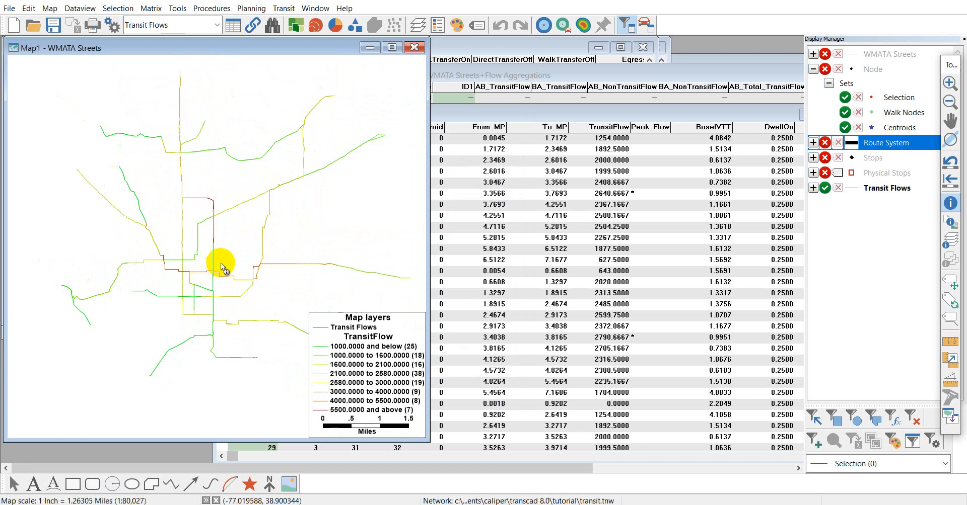
scroll(186, 291, up, 1)
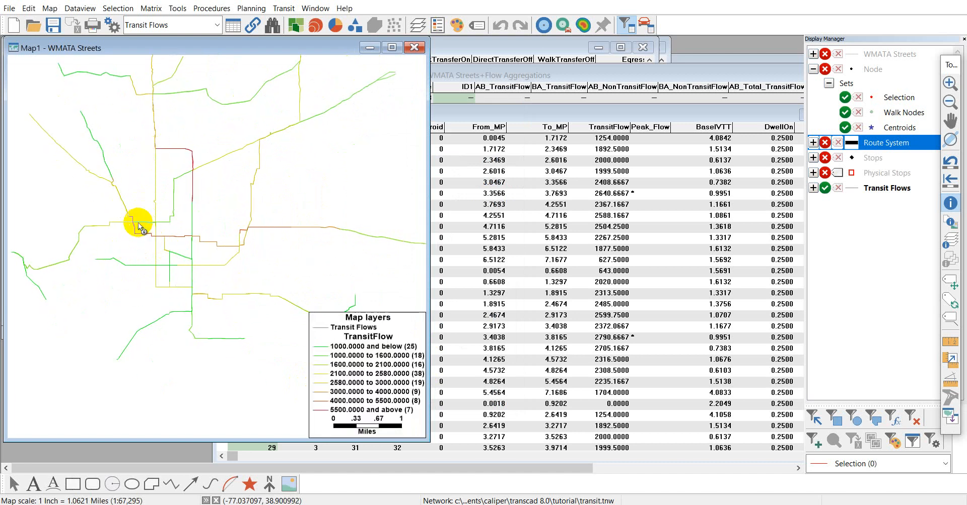
drag(72, 274, 127, 254)
drag(223, 204, 192, 217)
scroll(193, 220, down, 1)
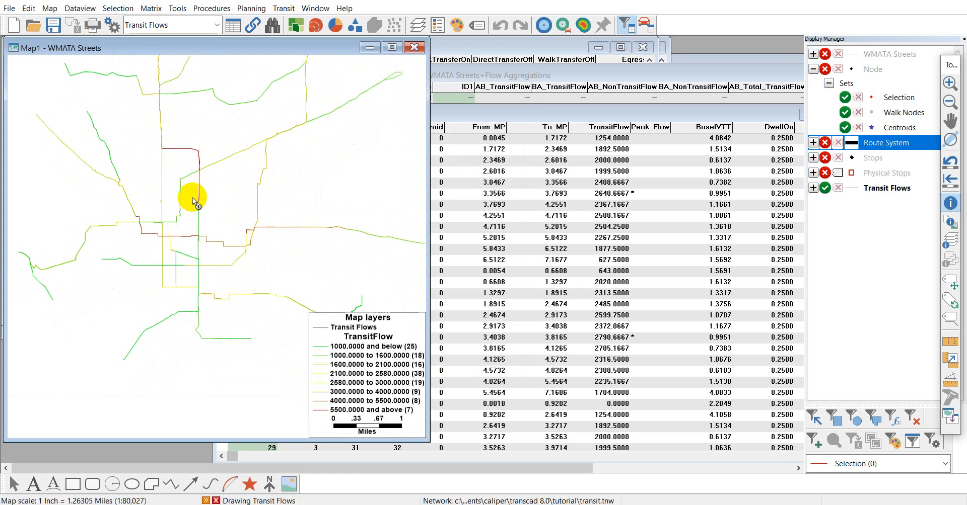
click(316, 26)
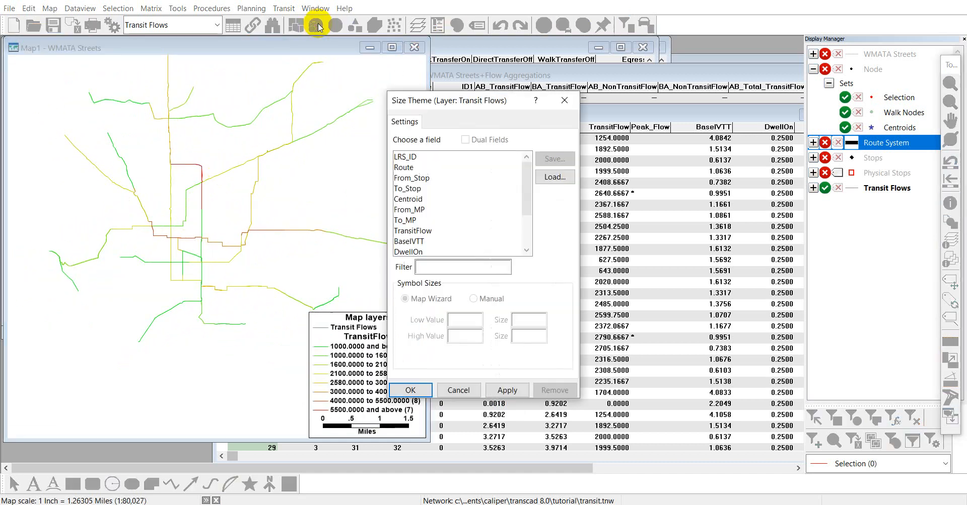
click(426, 231)
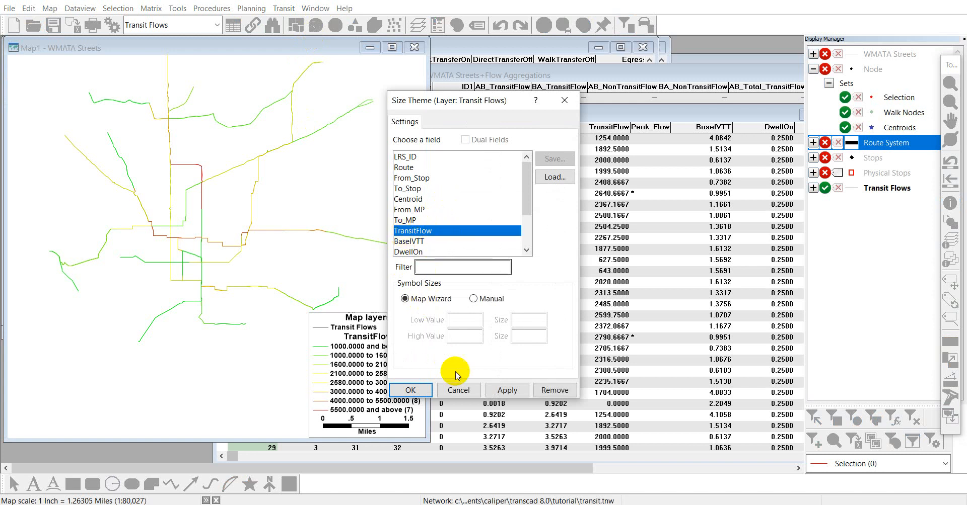
click(507, 390)
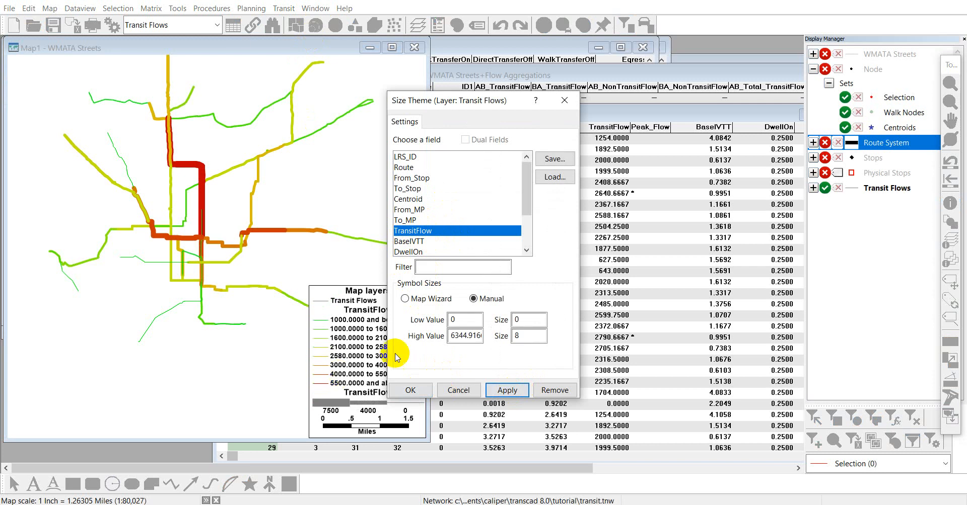
click(410, 391)
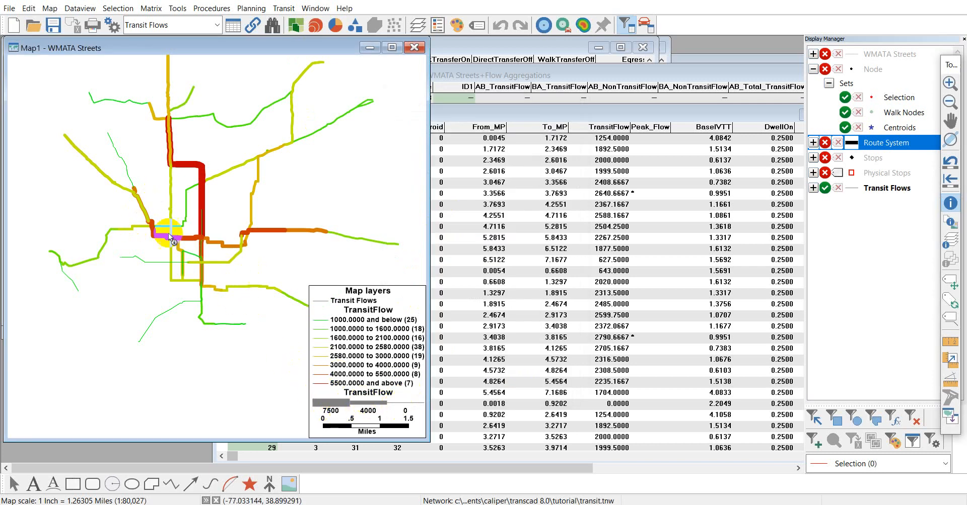
Step: Remove the color theme from the Transit Flows layer, keeping only the size theme
scroll(168, 233, up, 4)
drag(141, 212, 241, 194)
drag(146, 194, 128, 207)
scroll(204, 220, down, 3)
scroll(141, 164, down, 3)
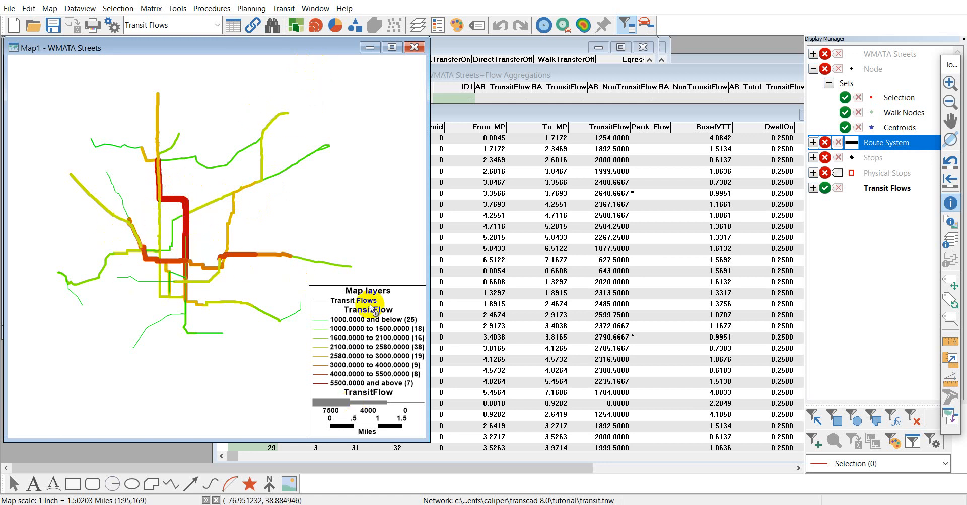
click(294, 24)
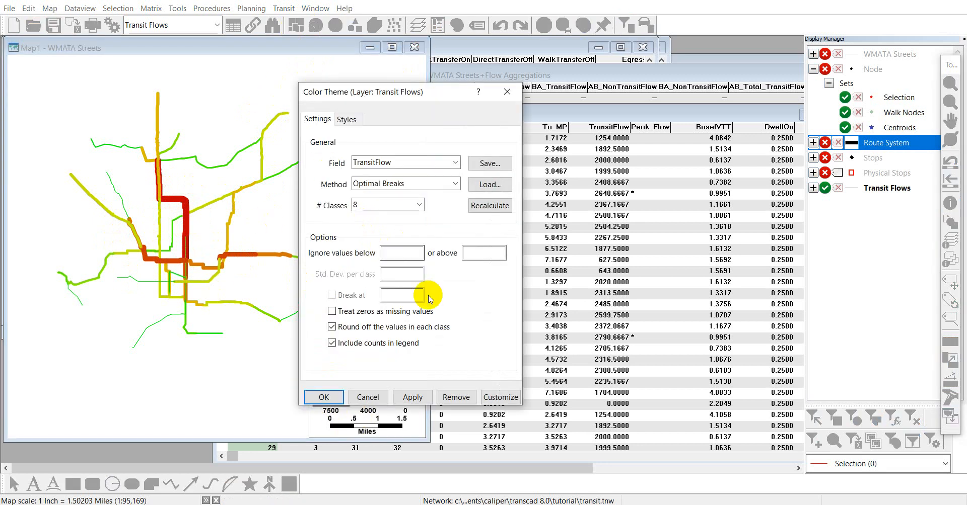
click(448, 397)
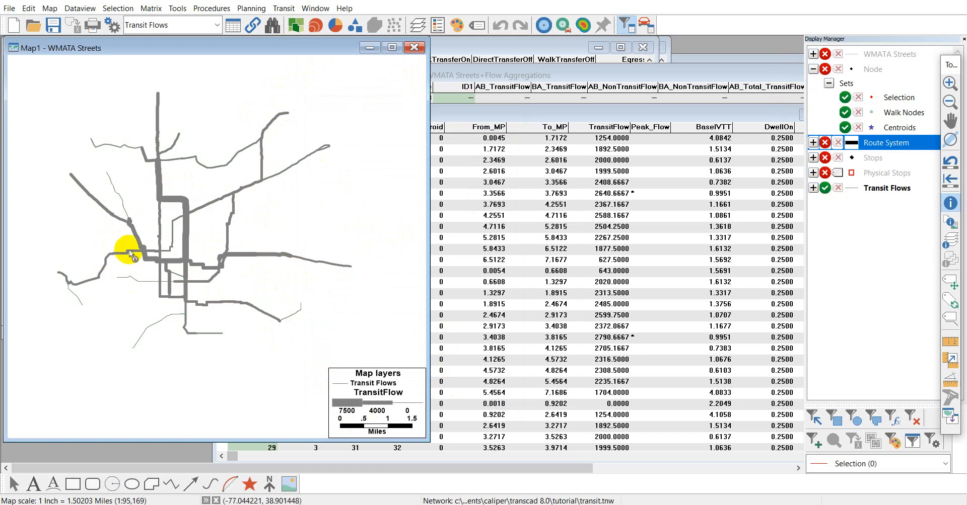
Step: Bring the Boarding Counts table to the front and shift it partly off the map
click(5, 484)
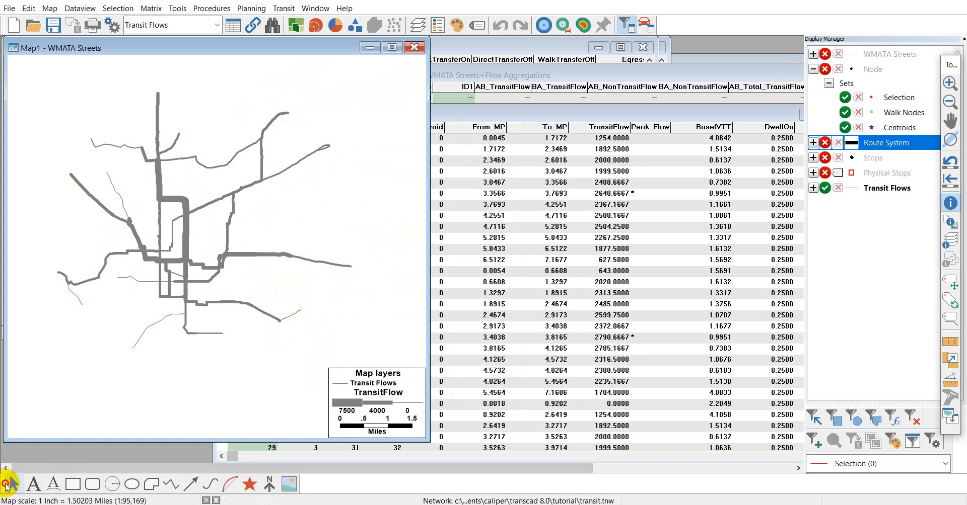
click(510, 121)
click(316, 8)
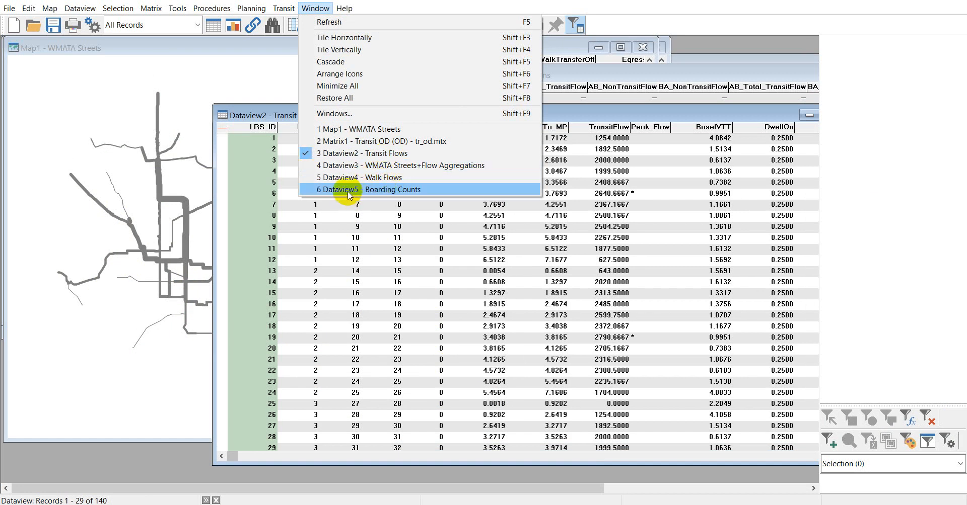
click(348, 192)
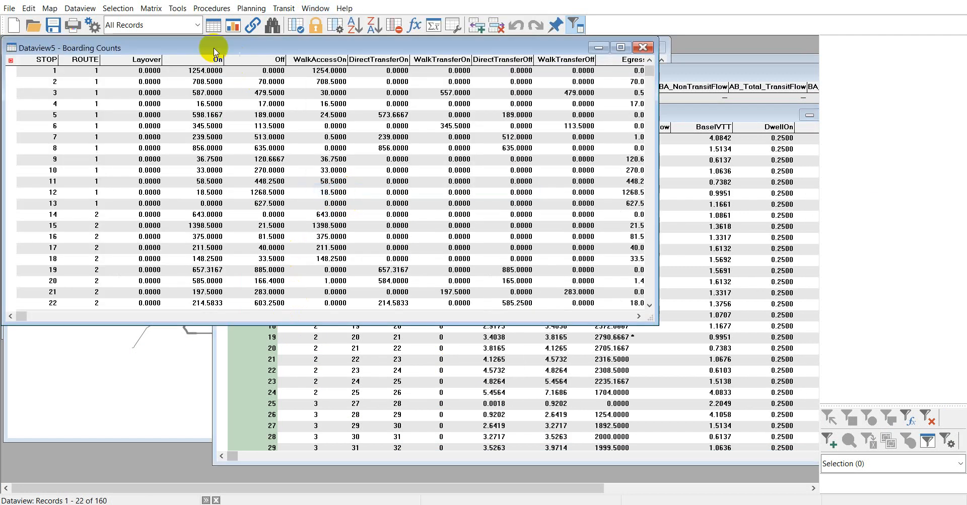
drag(206, 46, 321, 45)
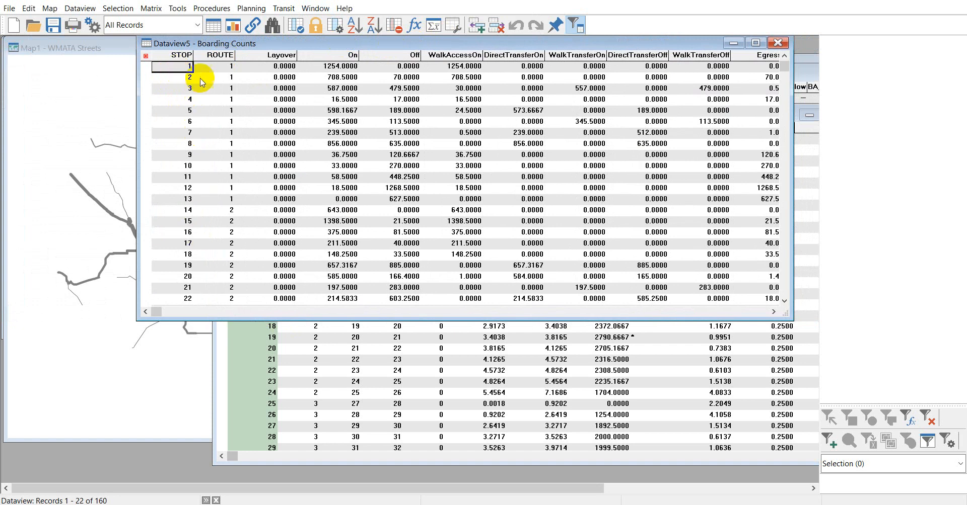
Step: Examine the On, Off, WalkAccessOn and WalkTransferOn columns of Boarding Counts, comparing stop 20's total boardings with its walk access and direct transfer boardings
click(345, 67)
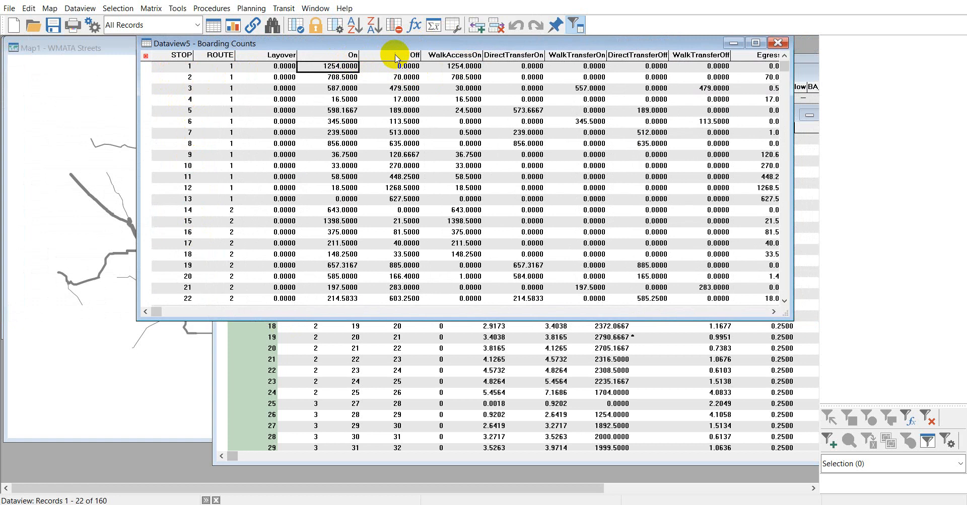
click(403, 68)
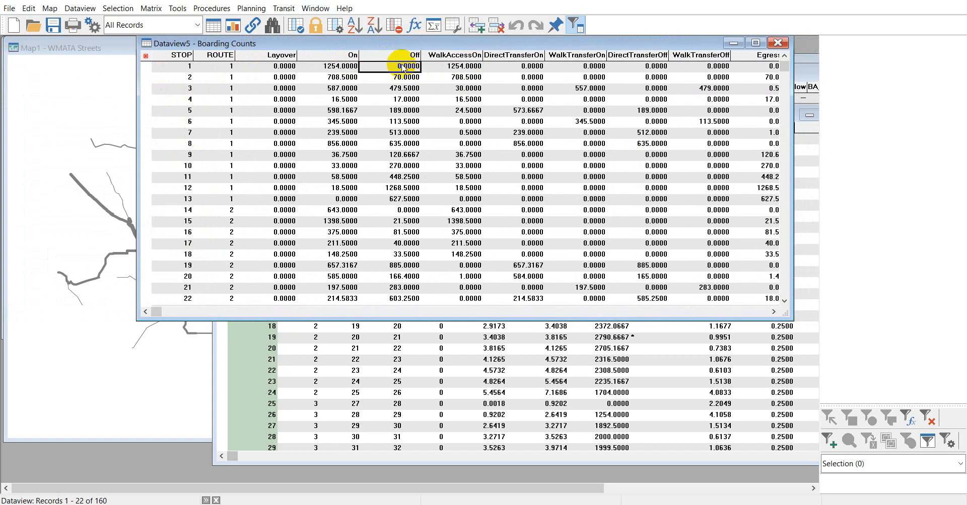
click(458, 56)
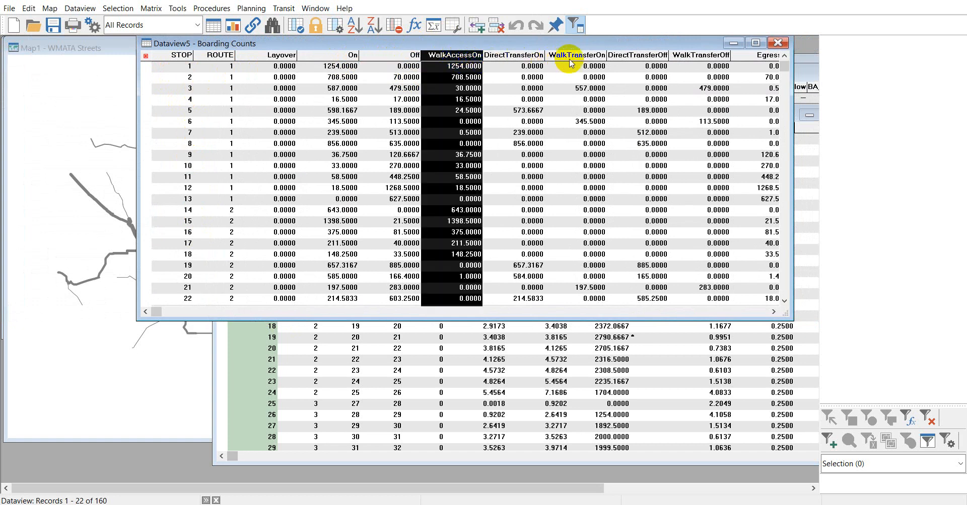
click(594, 55)
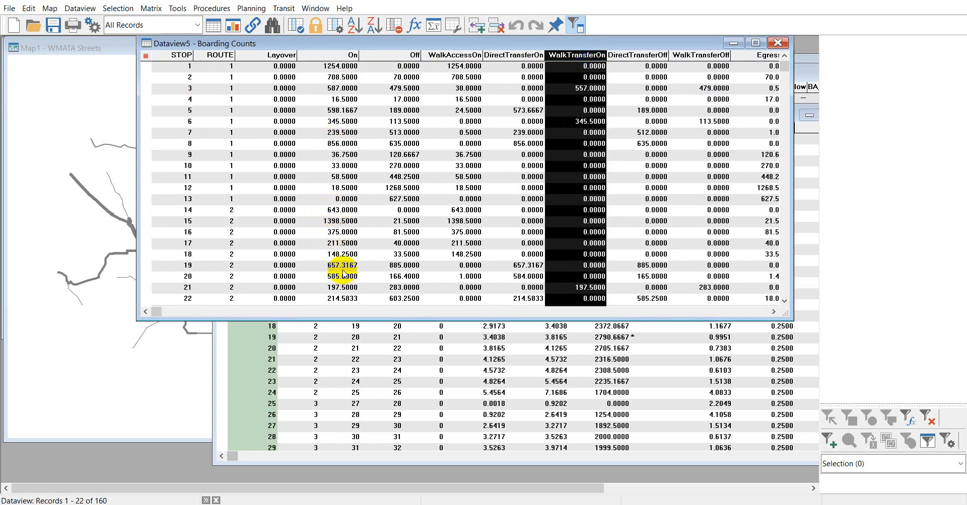
click(342, 254)
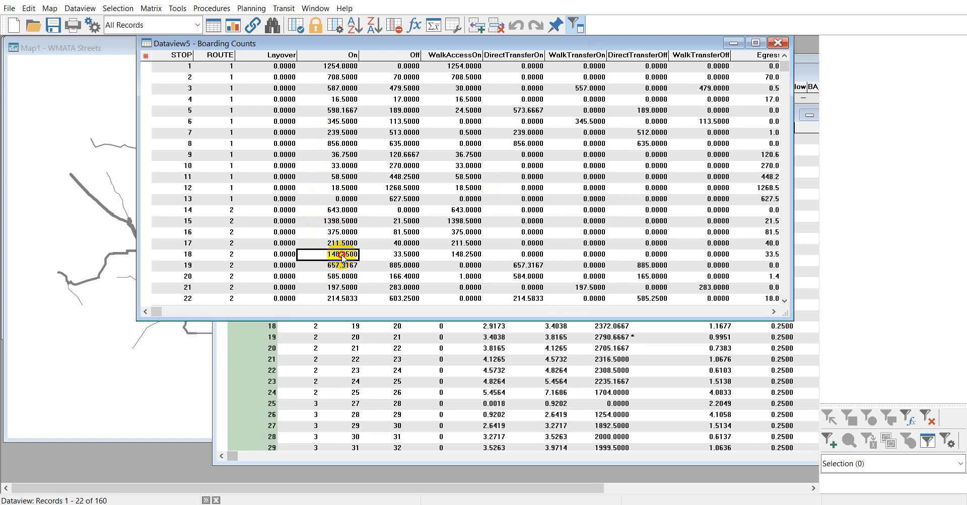
click(334, 279)
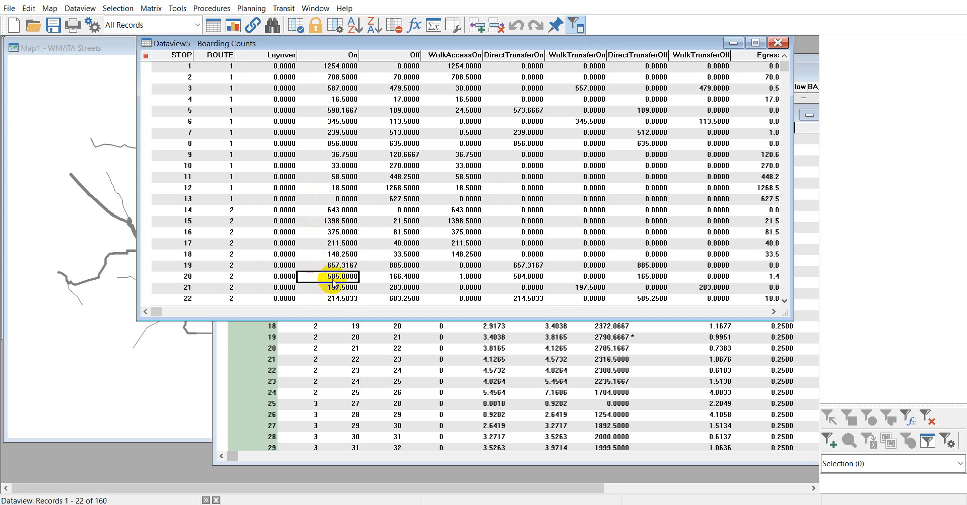
click(461, 279)
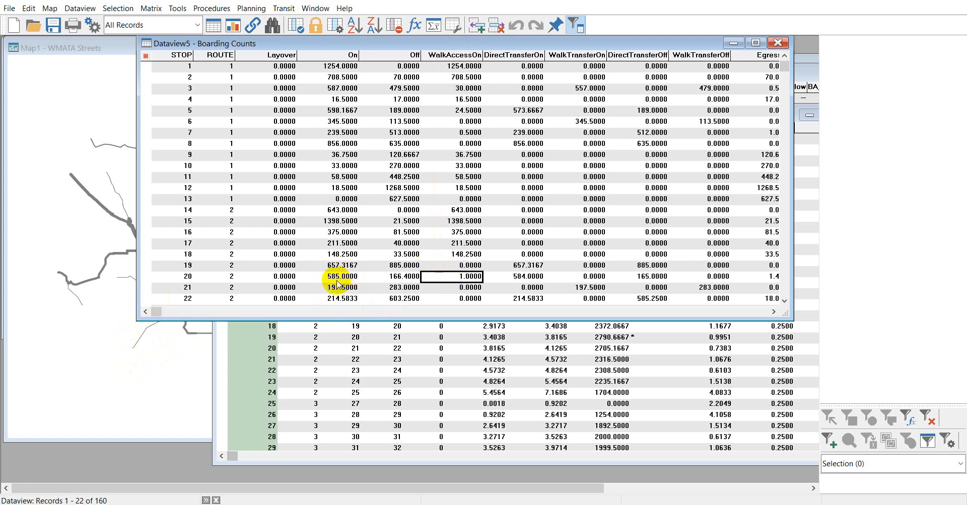
click(524, 282)
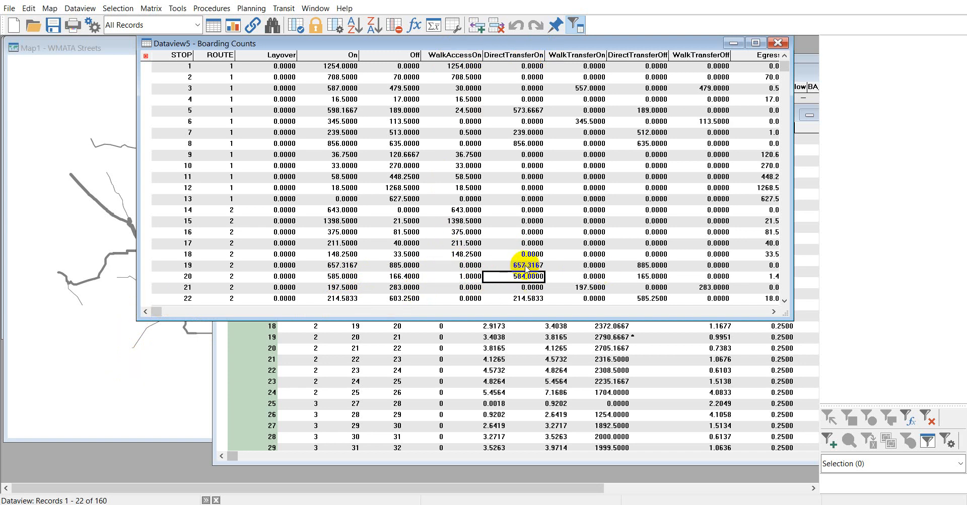
scroll(448, 269, down, 5)
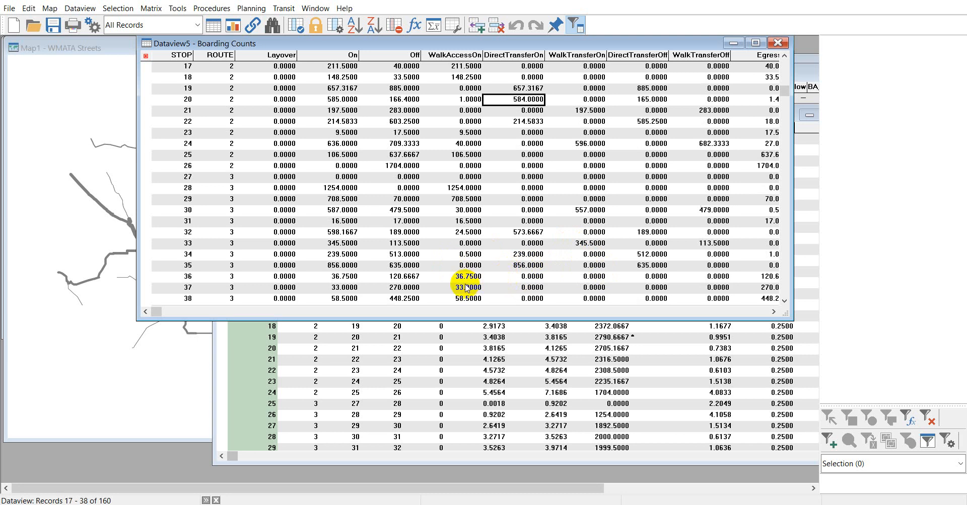
Step: Examine the EgressOff column of Boarding Counts alongside the transfer alighting columns, then review the boardings and alightings for further stops and routes
scroll(686, 205, up, 5)
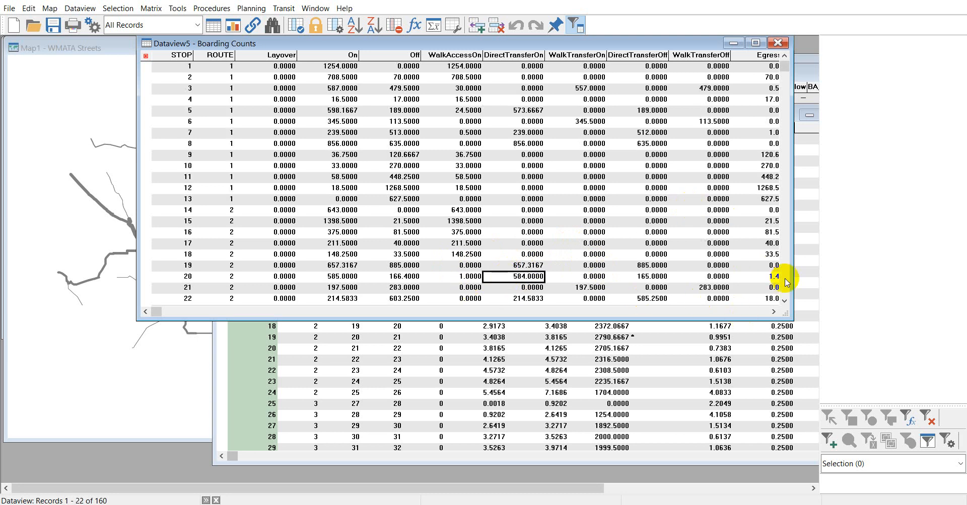
click(772, 311)
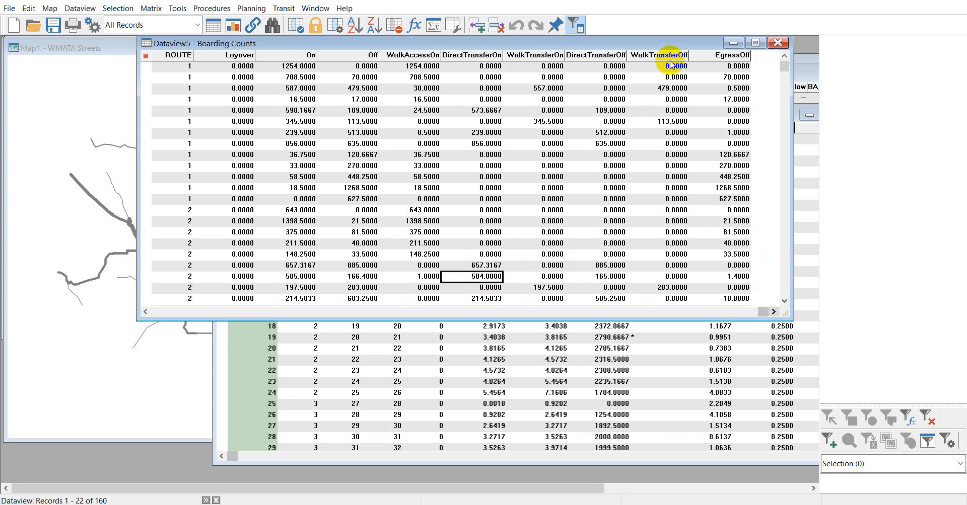
click(707, 55)
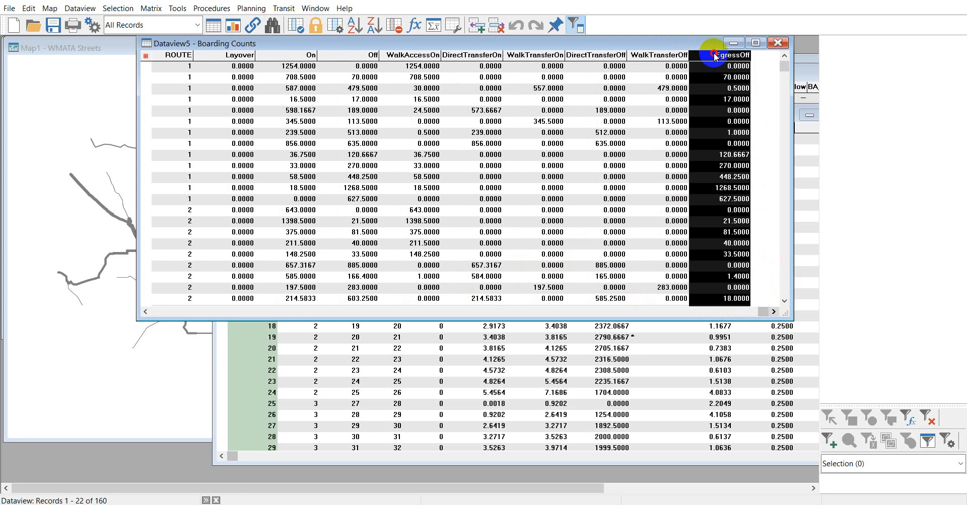
click(145, 312)
scroll(373, 201, down, 11)
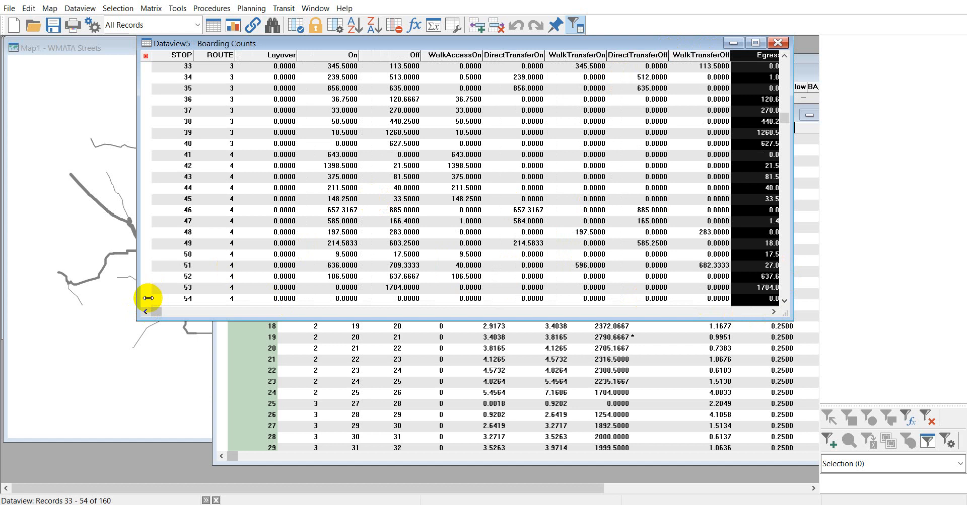
Step: Bring the WMATA Streets map to the front and review the available transit ridership and boarding-count commands
click(112, 313)
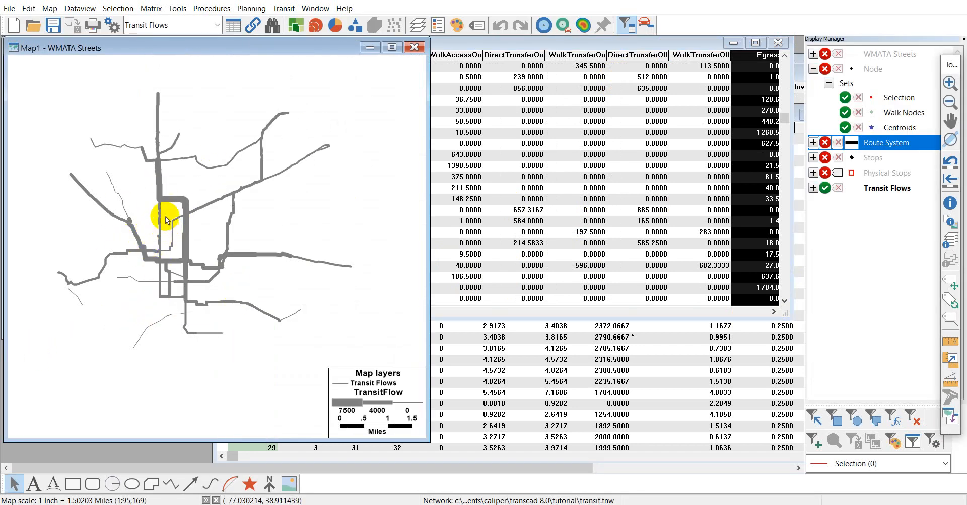
click(284, 8)
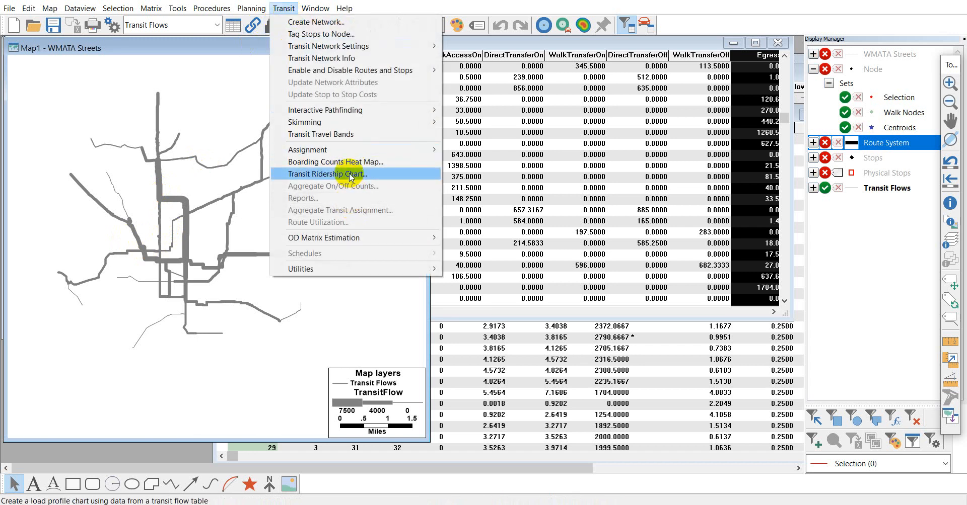
click(343, 316)
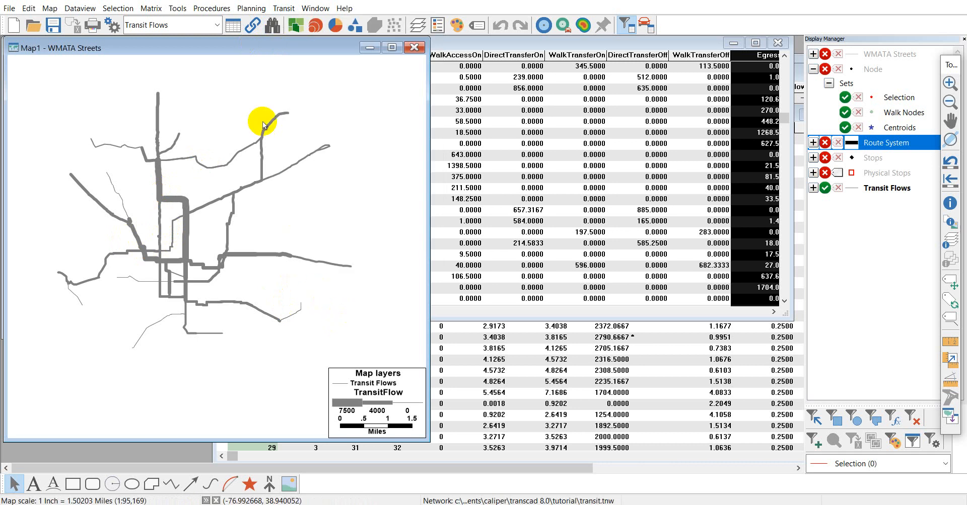